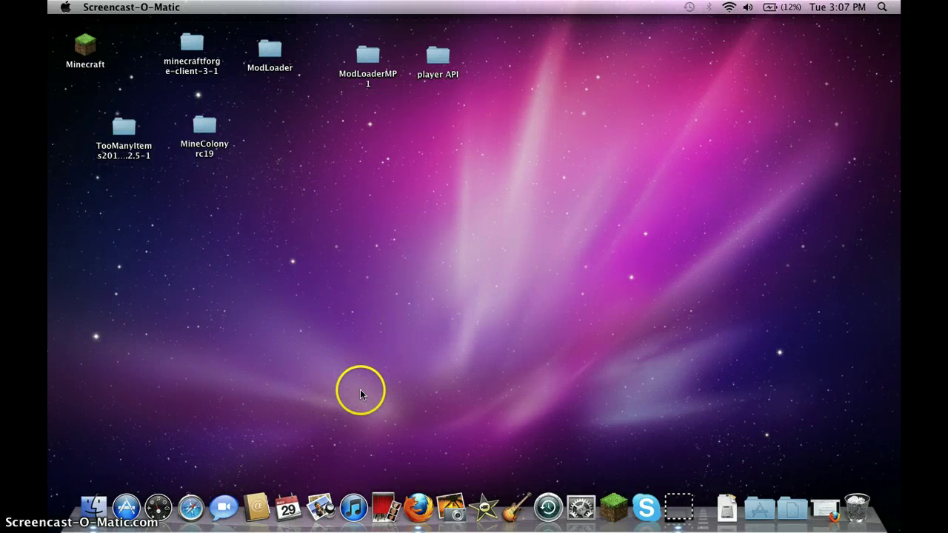
Browse to Library > Application Support > minecraft in Finder, look it over, then close it
{"action": "left_click", "coordinate": [92, 507]}
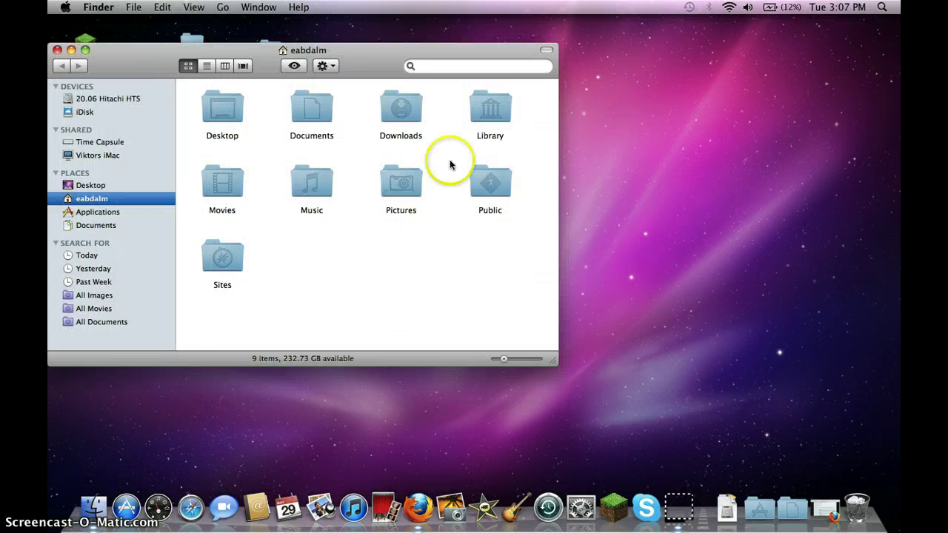
{"action": "double_click", "coordinate": [498, 117]}
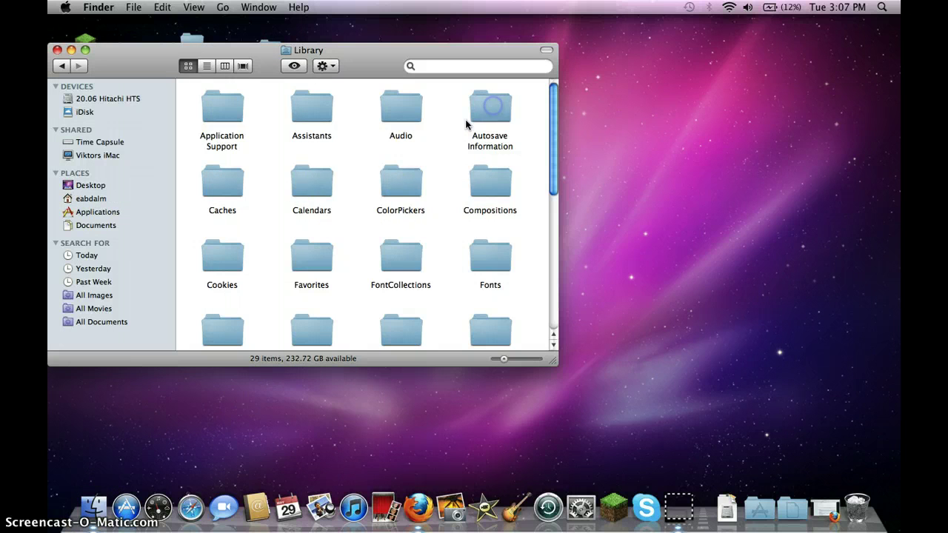
{"action": "double_click", "coordinate": [222, 117]}
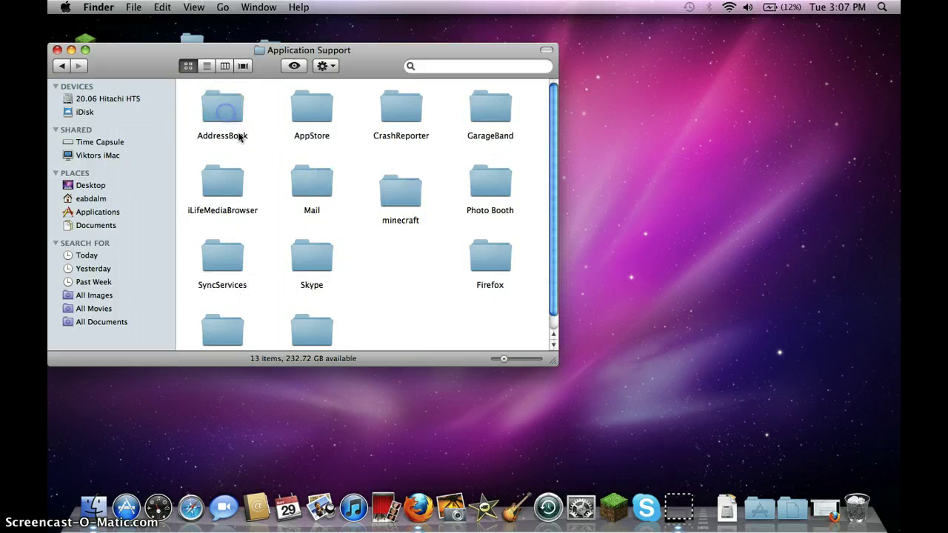
{"action": "left_click", "coordinate": [394, 184]}
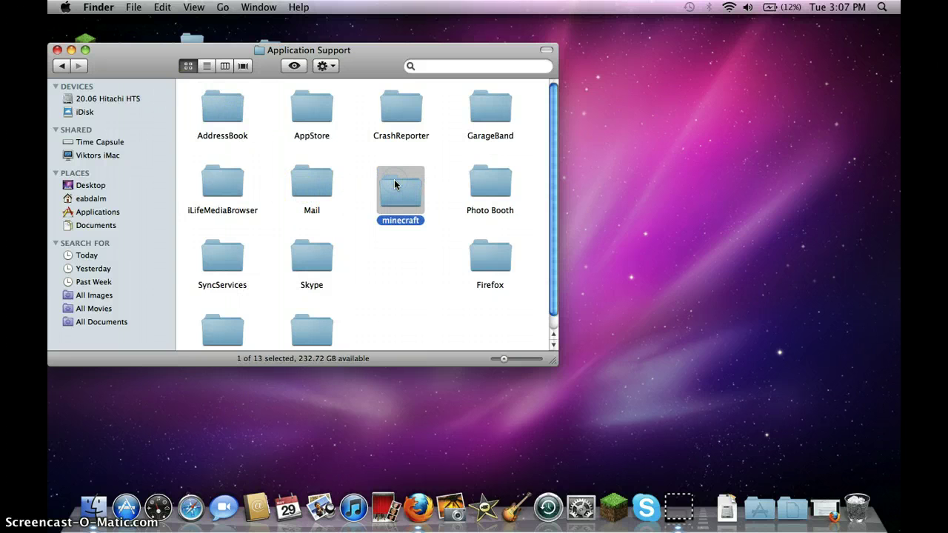
{"action": "left_click", "coordinate": [59, 67]}
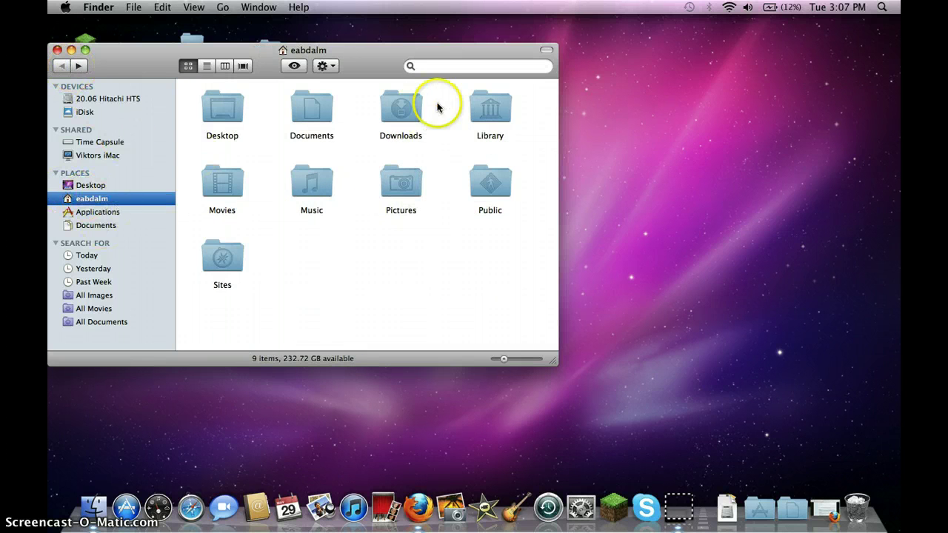
{"action": "double_click", "coordinate": [485, 107]}
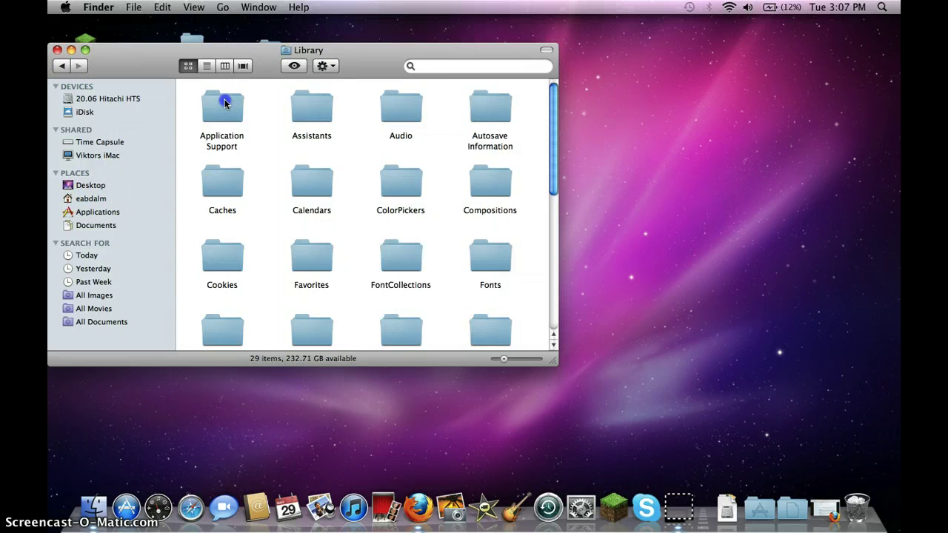
{"action": "double_click", "coordinate": [222, 105]}
{"action": "double_click", "coordinate": [395, 200]}
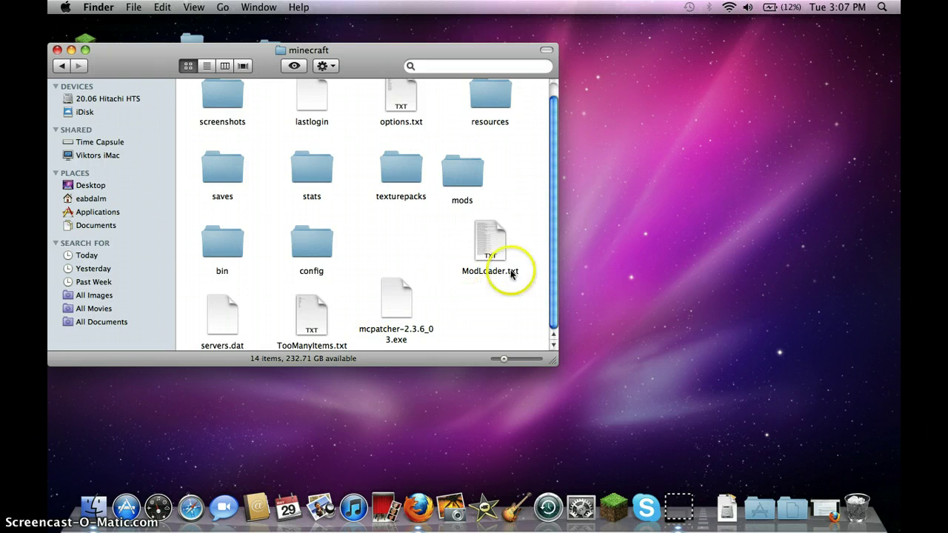
{"action": "scroll", "coordinate": [511, 273], "scroll_direction": "up", "scroll_amount": 1}
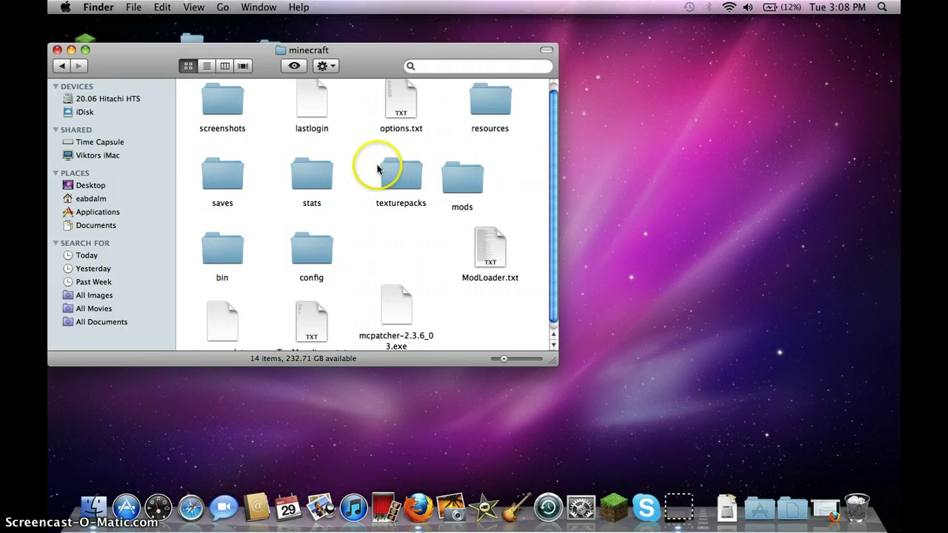
{"action": "scroll", "coordinate": [377, 170], "scroll_direction": "down", "scroll_amount": 1}
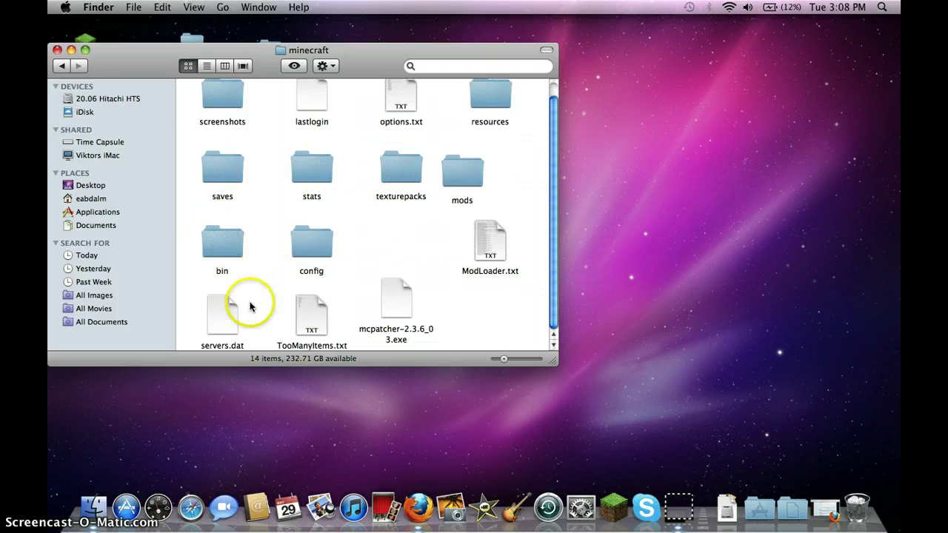
{"action": "scroll", "coordinate": [285, 234], "scroll_direction": "up", "scroll_amount": 2}
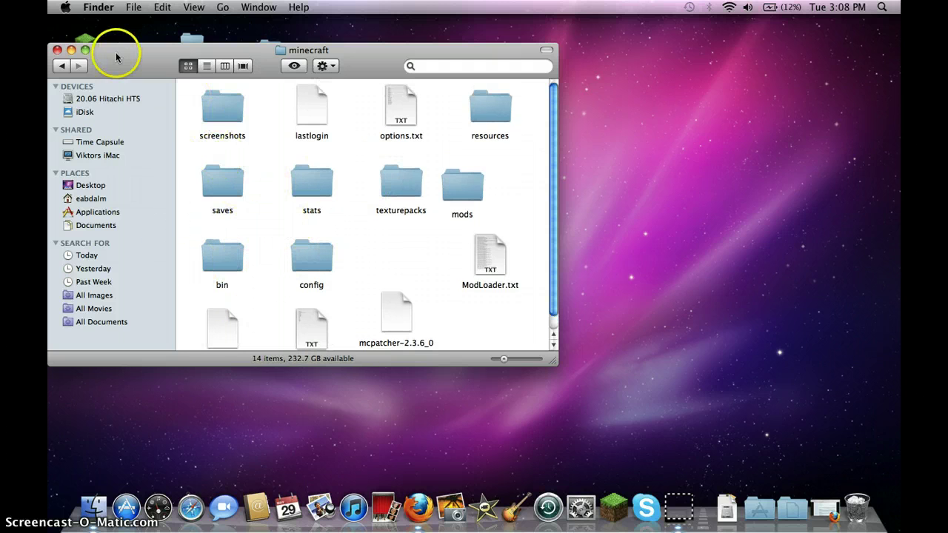
{"action": "left_click", "coordinate": [58, 51]}
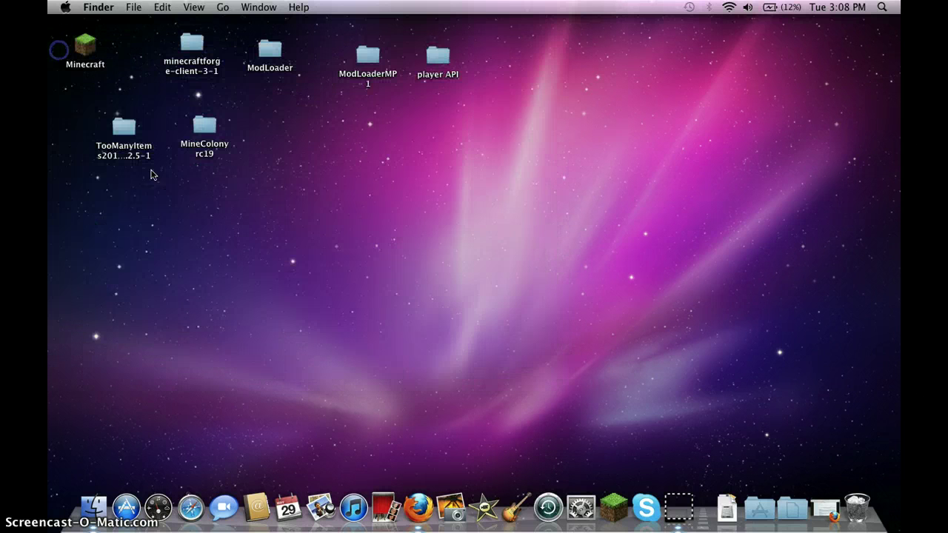
Restore the Minecraft Forum page in Firefox and scroll to the ModLoader 1.2.5 download
{"action": "left_click", "coordinate": [823, 507]}
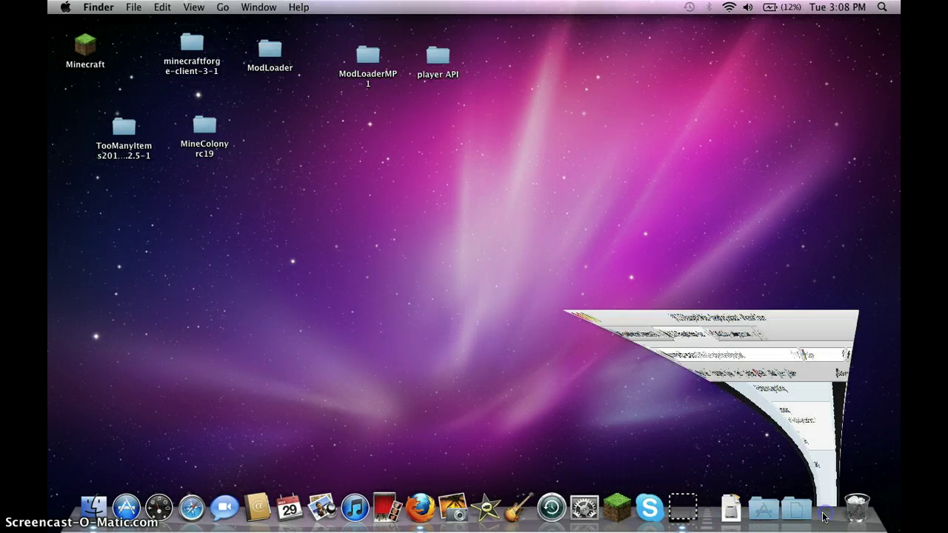
{"action": "scroll", "coordinate": [452, 260], "scroll_direction": "up", "scroll_amount": 2}
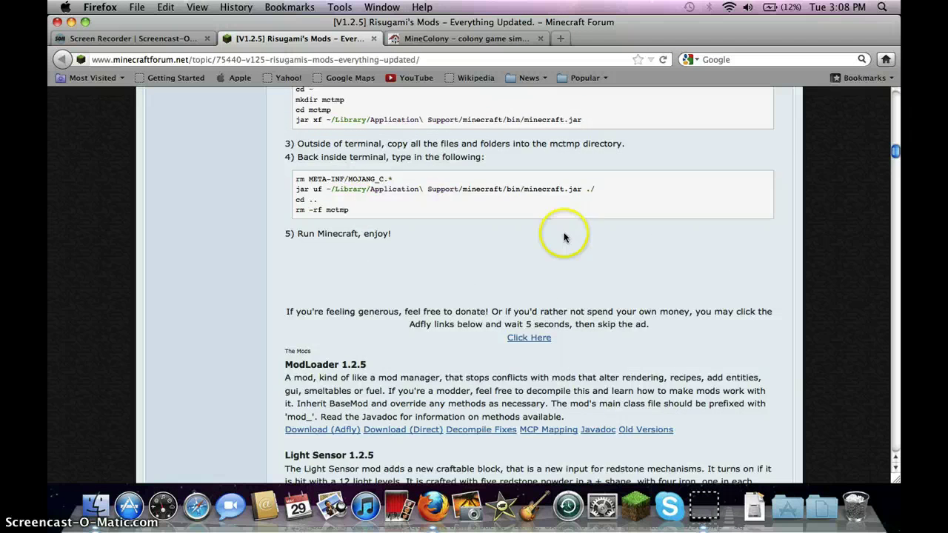
{"action": "scroll", "coordinate": [489, 274], "scroll_direction": "down", "scroll_amount": 3}
{"action": "scroll", "coordinate": [415, 311], "scroll_direction": "down", "scroll_amount": 2}
{"action": "scroll", "coordinate": [398, 302], "scroll_direction": "down", "scroll_amount": 2}
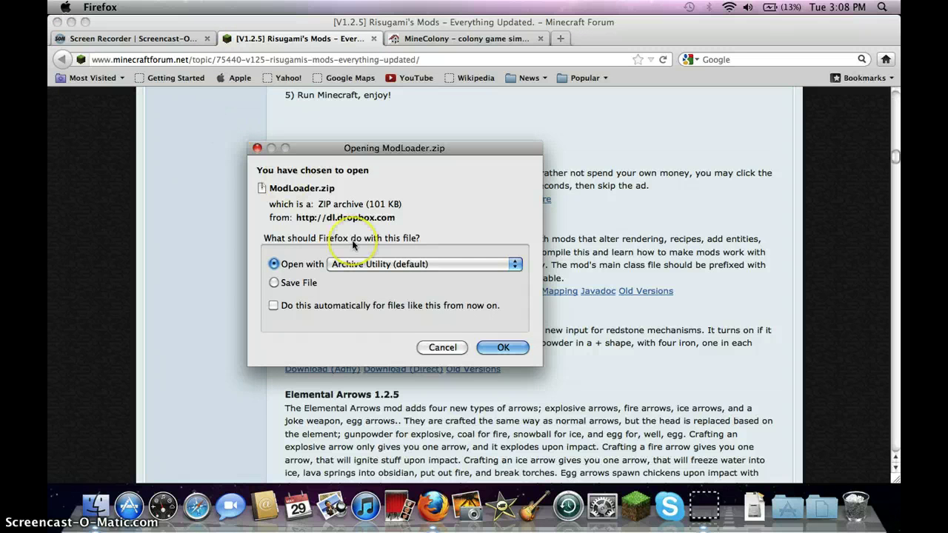
Open ModLoader.zip with the default app and minimize Firefox
{"action": "left_click", "coordinate": [482, 344]}
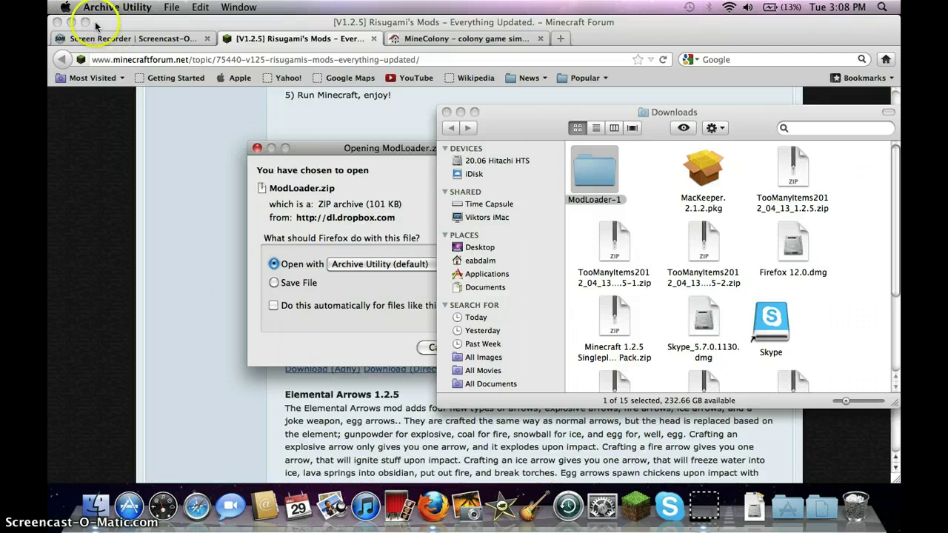
{"action": "left_click", "coordinate": [71, 23]}
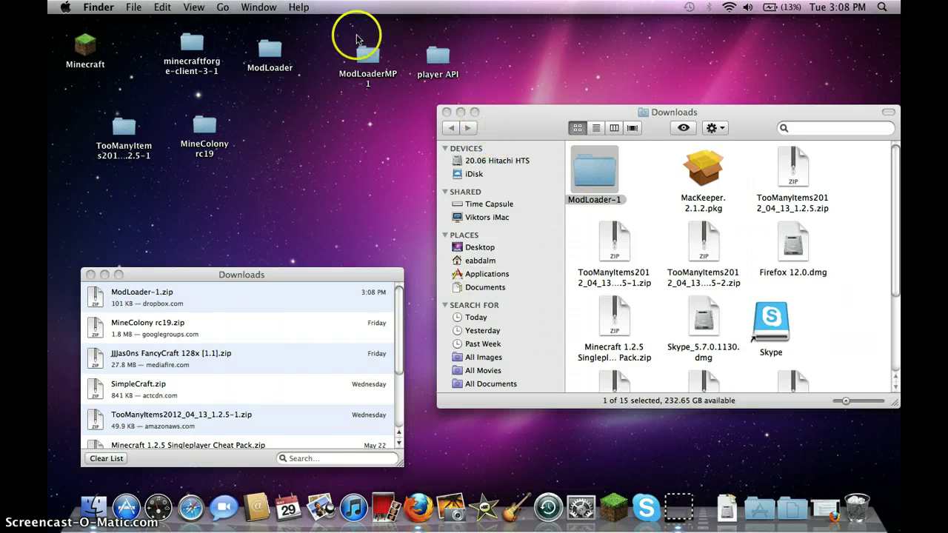
Move the ModLoader-1 folder to the Trash and close the Downloads window
{"action": "right_click", "coordinate": [597, 172]}
{"action": "left_click", "coordinate": [631, 201]}
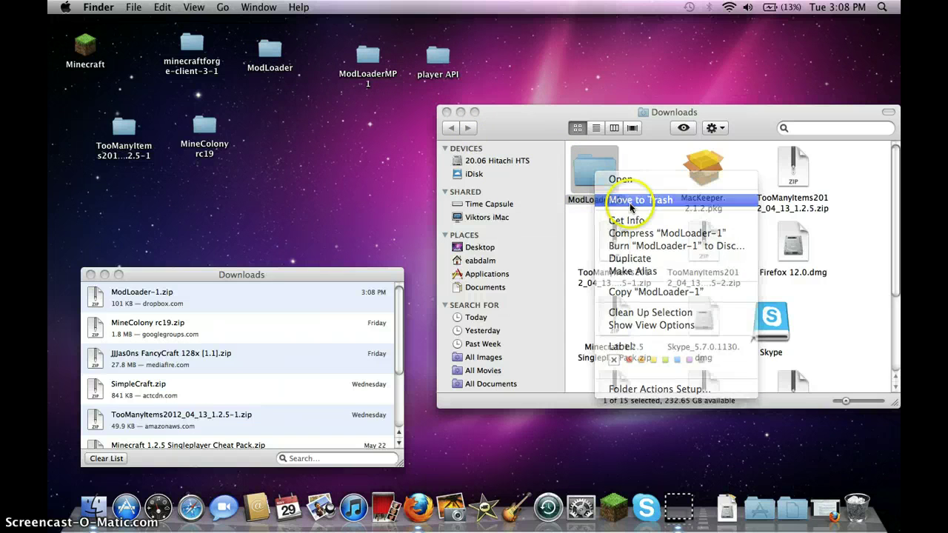
{"action": "left_click", "coordinate": [446, 111]}
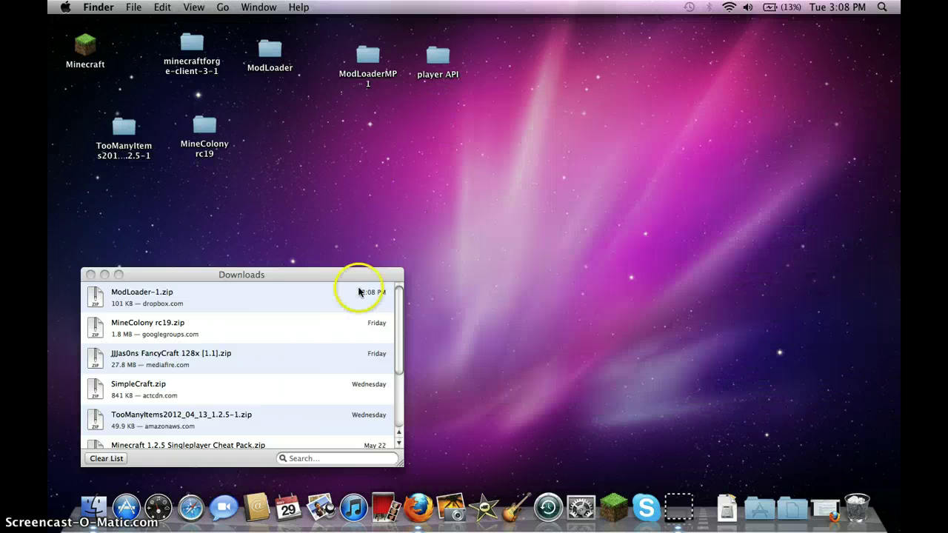
Remove ModLoader-1.zip from Firefox's downloads list and close the list
{"action": "right_click", "coordinate": [215, 297]}
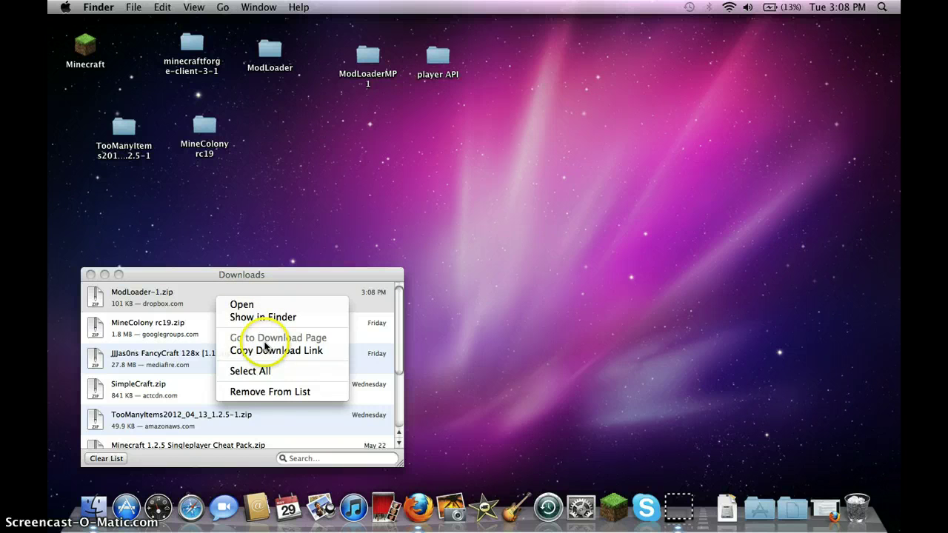
{"action": "left_click", "coordinate": [260, 391]}
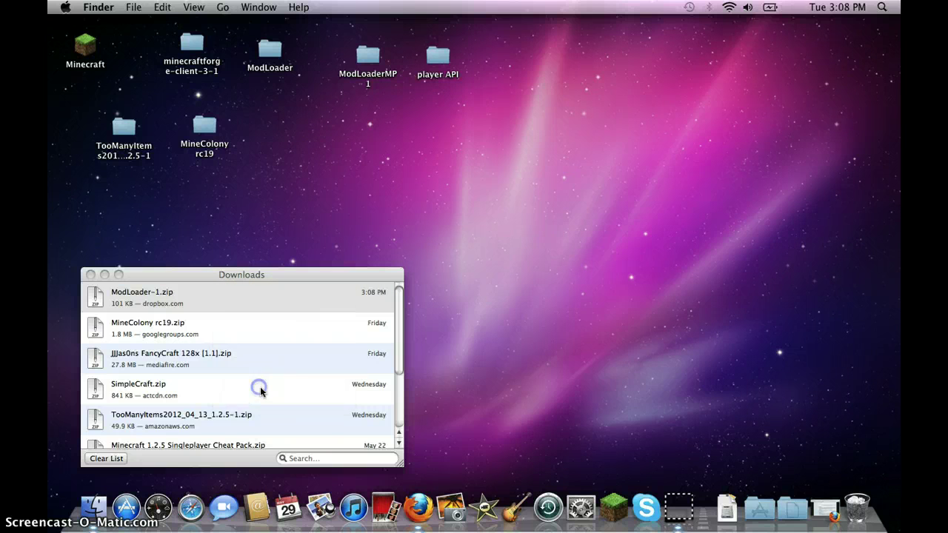
{"action": "scroll", "coordinate": [296, 366], "scroll_direction": "down", "scroll_amount": 3}
{"action": "scroll", "coordinate": [237, 396], "scroll_direction": "up", "scroll_amount": 1}
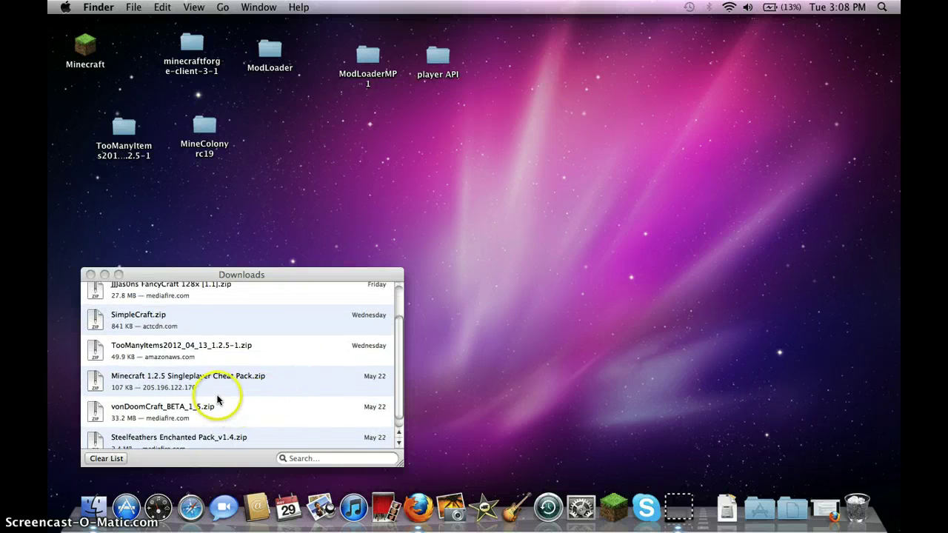
{"action": "scroll", "coordinate": [219, 400], "scroll_direction": "up", "scroll_amount": 2}
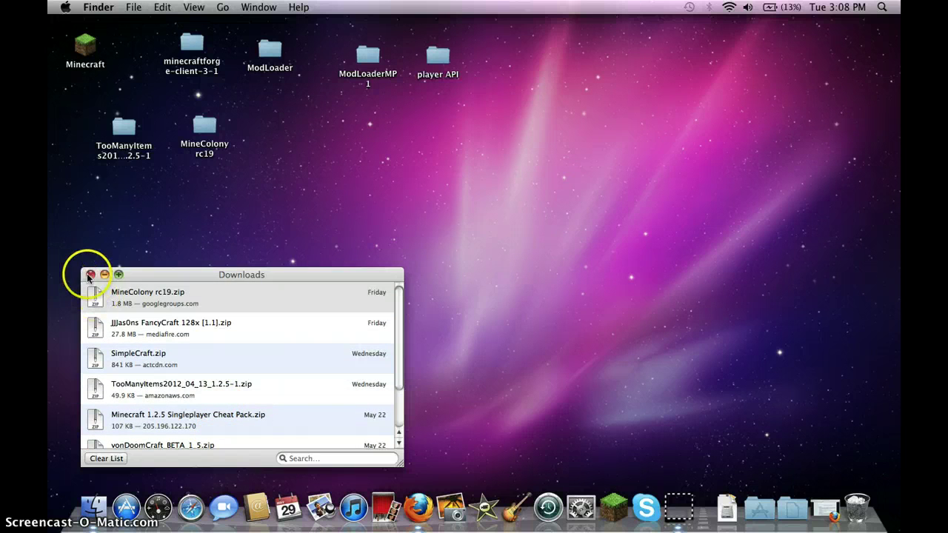
{"action": "left_click", "coordinate": [90, 275]}
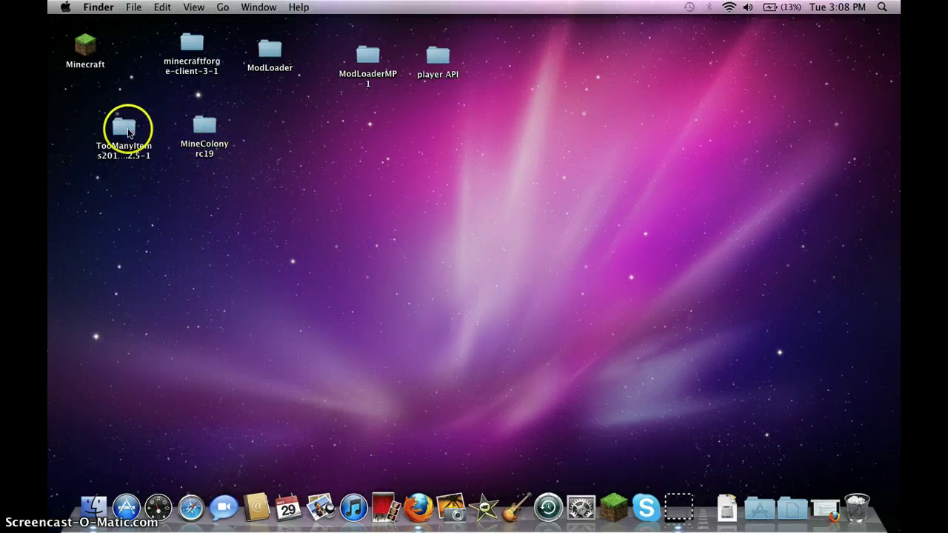
Open the desktop ModLoader folder, select all 19 class files and copy them
{"action": "left_click", "coordinate": [266, 50]}
{"action": "double_click", "coordinate": [266, 49]}
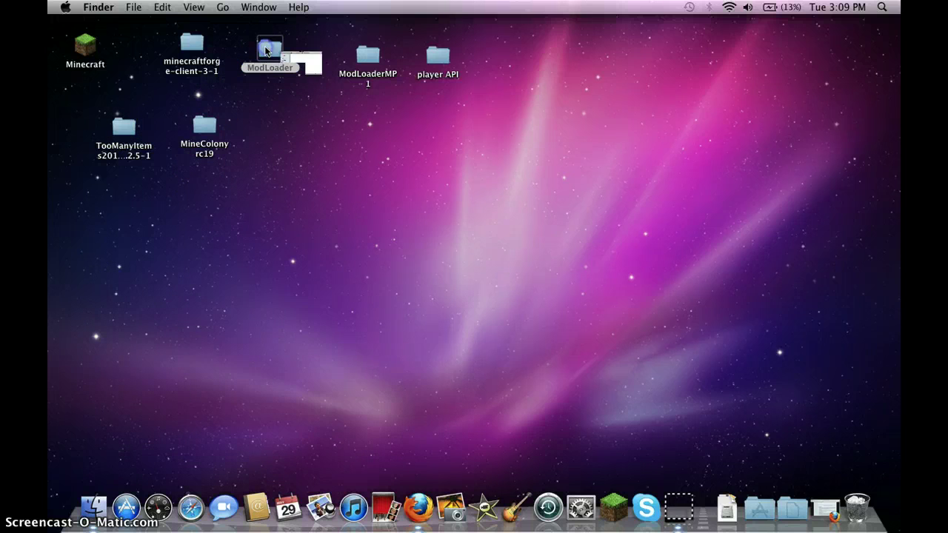
{"action": "scroll", "coordinate": [614, 203], "scroll_direction": "up", "scroll_amount": 5}
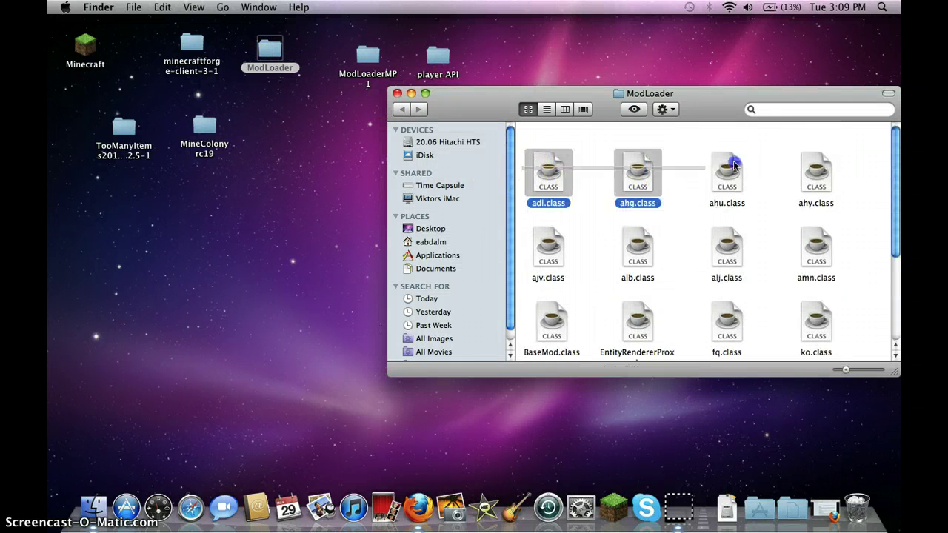
{"action": "left_click_drag", "start_coordinate": [521, 173], "coordinate": [900, 461]}
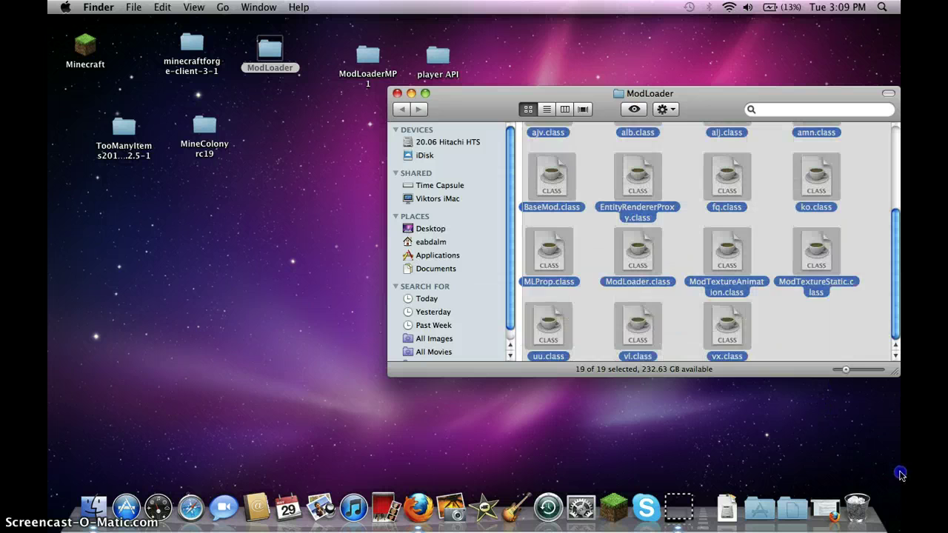
{"action": "right_click", "coordinate": [721, 258]}
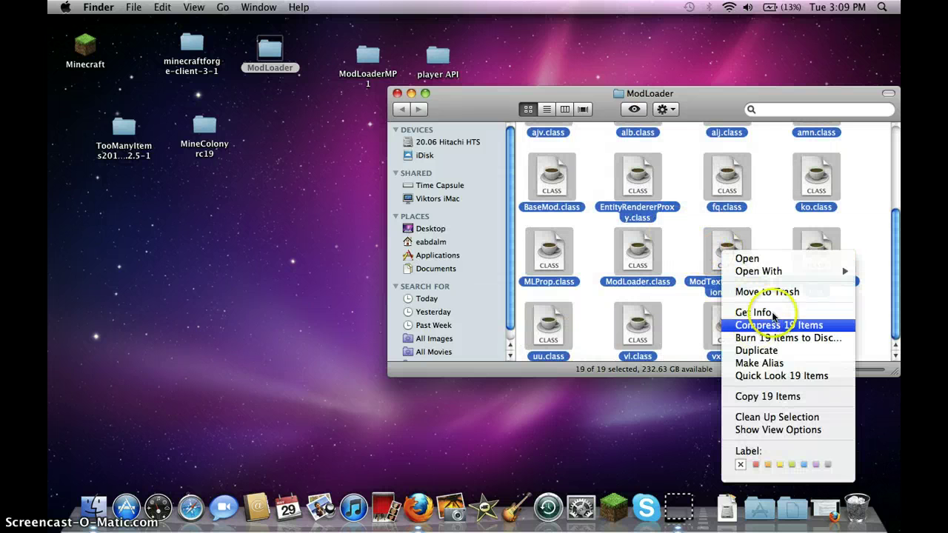
{"action": "left_click", "coordinate": [779, 397]}
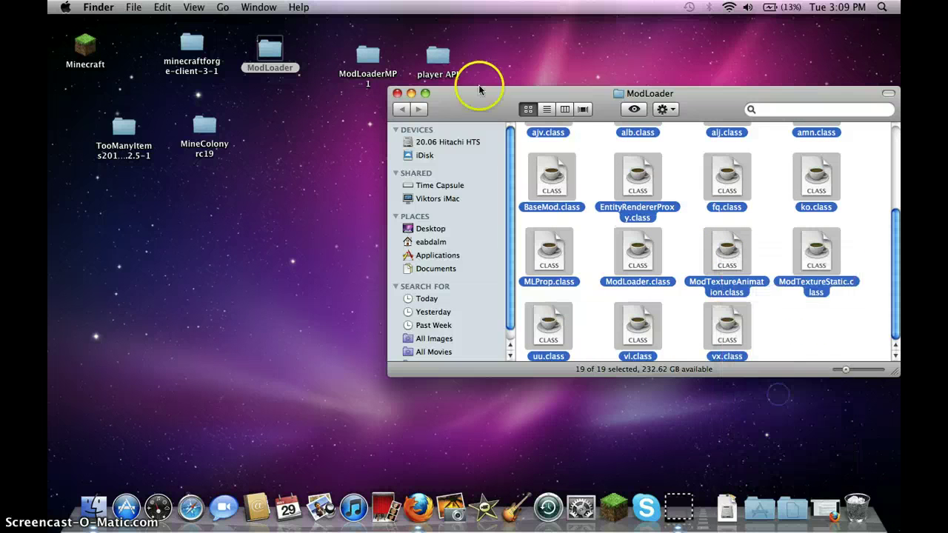
Close the ModLoader window and open Home > Library > Application Support > minecraft > bin
{"action": "left_click", "coordinate": [397, 94]}
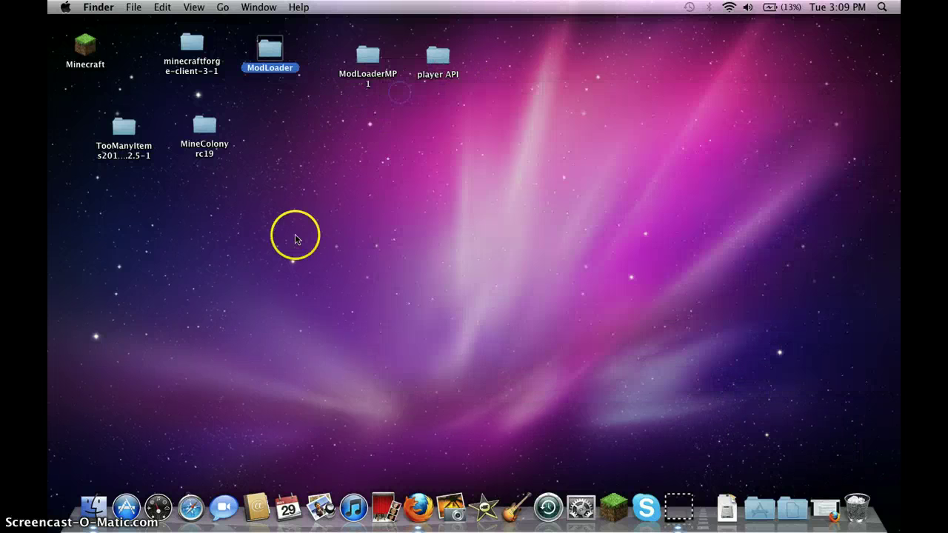
{"action": "left_click", "coordinate": [90, 500]}
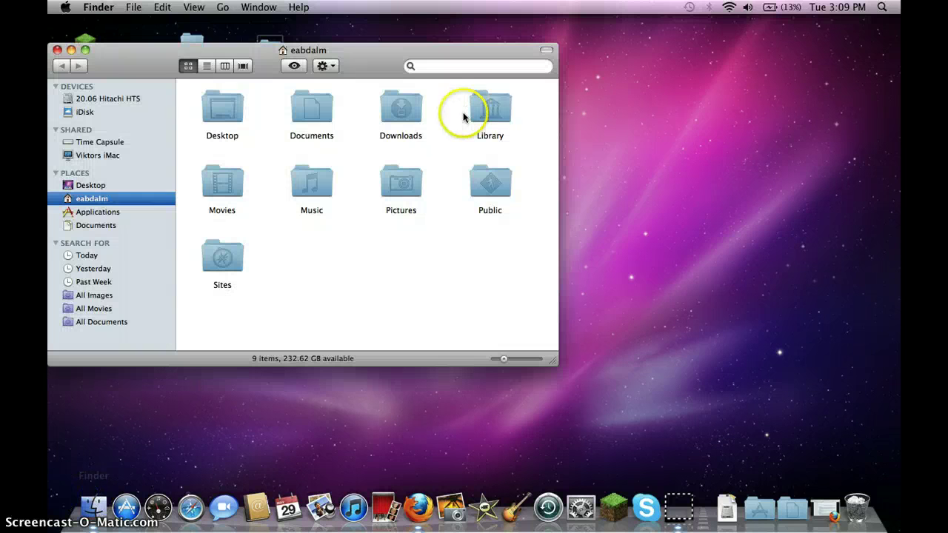
{"action": "double_click", "coordinate": [484, 120]}
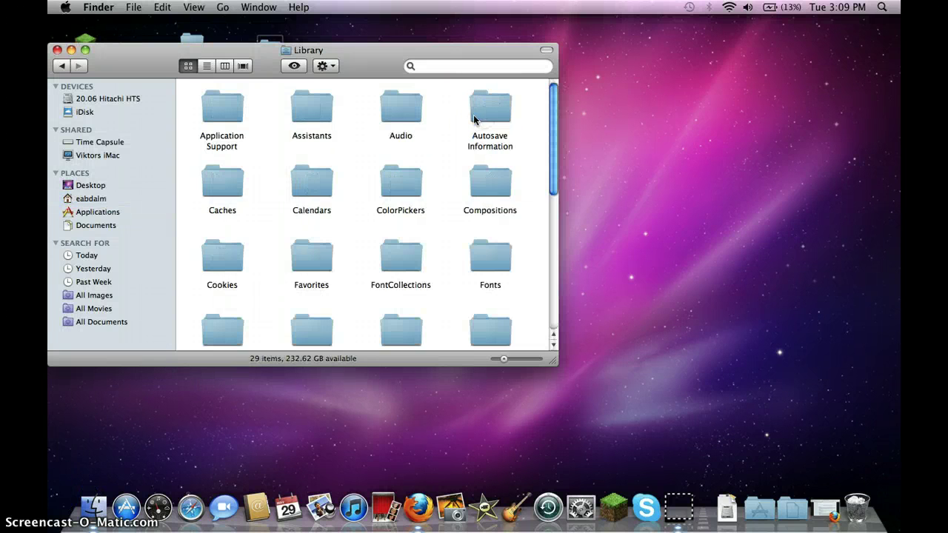
{"action": "double_click", "coordinate": [219, 115]}
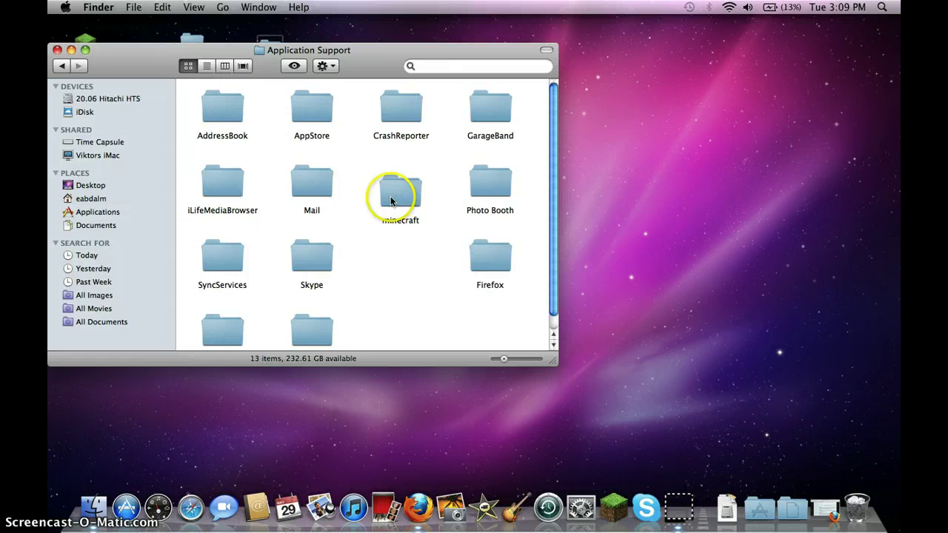
{"action": "double_click", "coordinate": [391, 202]}
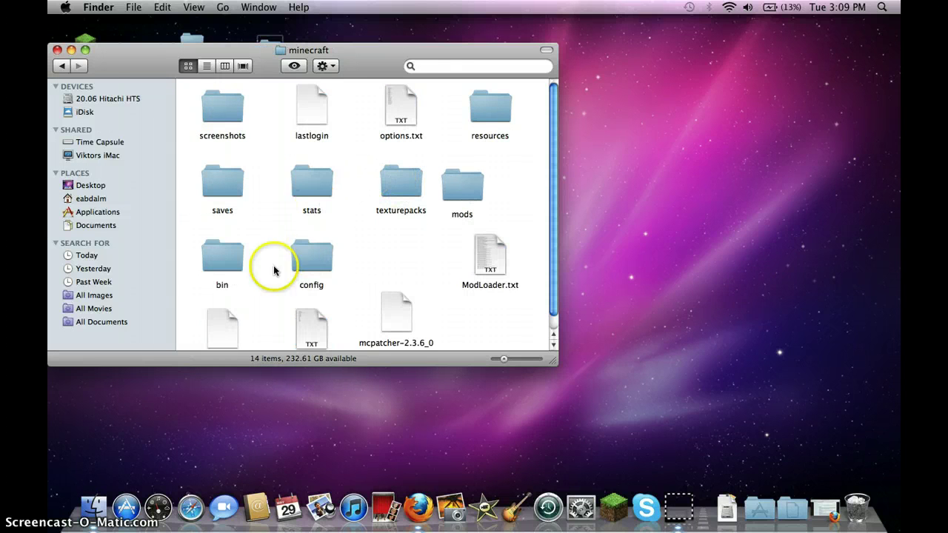
{"action": "double_click", "coordinate": [221, 258]}
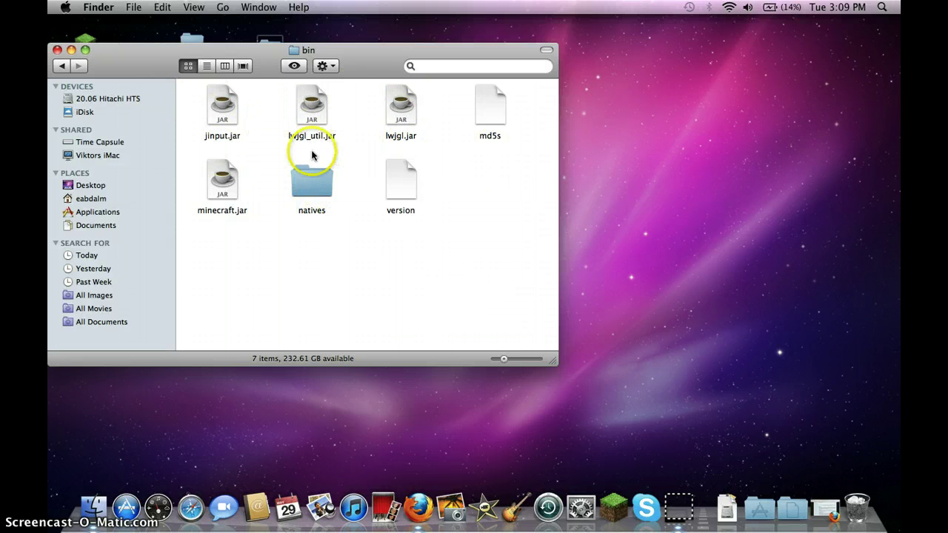
Rename minecraft.jar to minecraft.jar.zip, accepting the .zip extension
{"action": "left_click", "coordinate": [239, 215]}
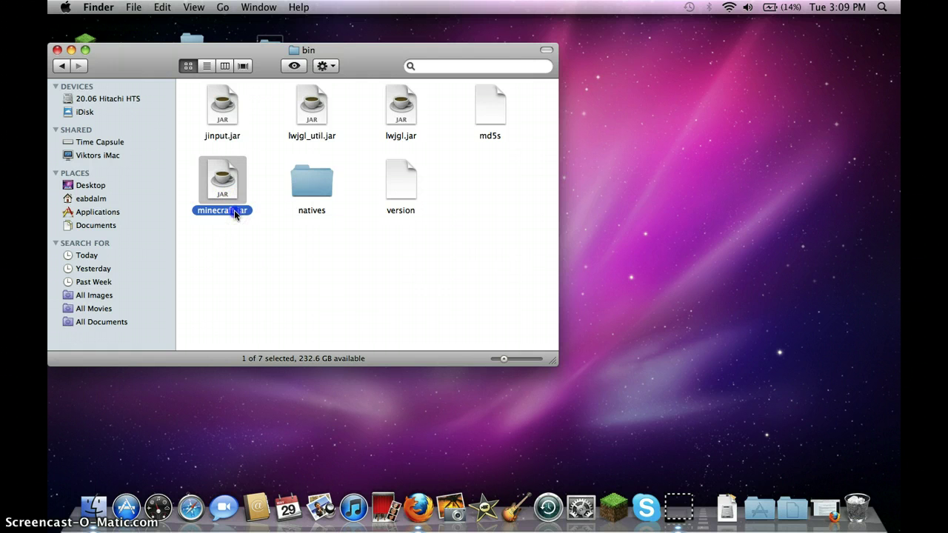
{"action": "key", "text": "Return"}
{"action": "key", "text": "BackSpace"}
{"action": "type", "text": "mine"}
{"action": "type", "text": "craft"}
{"action": "left_click", "coordinate": [207, 190]}
{"action": "left_click", "coordinate": [252, 212]}
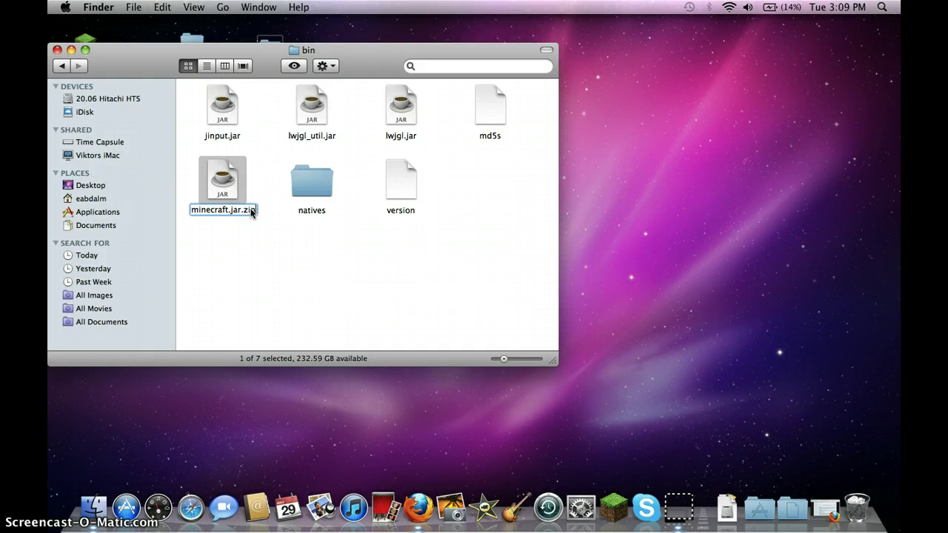
{"action": "key", "text": "Return"}
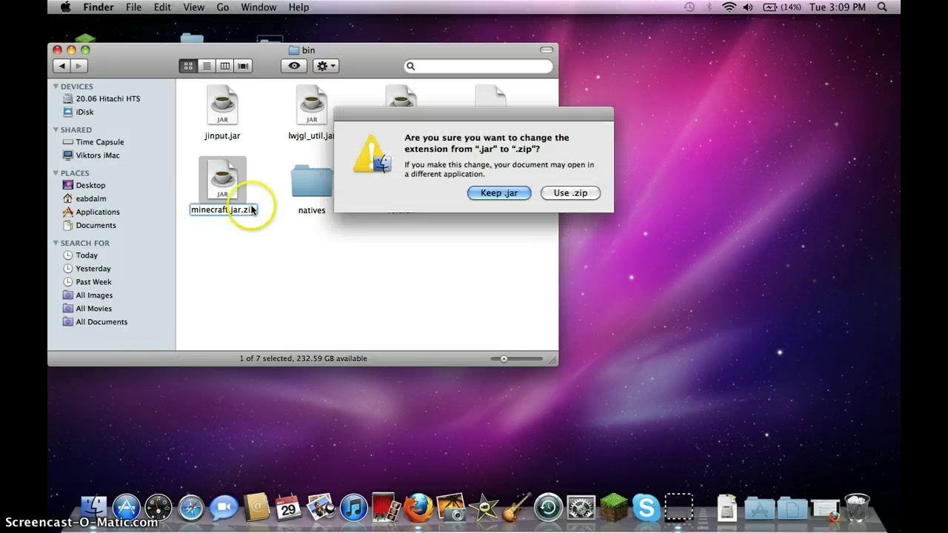
{"action": "left_click", "coordinate": [551, 193]}
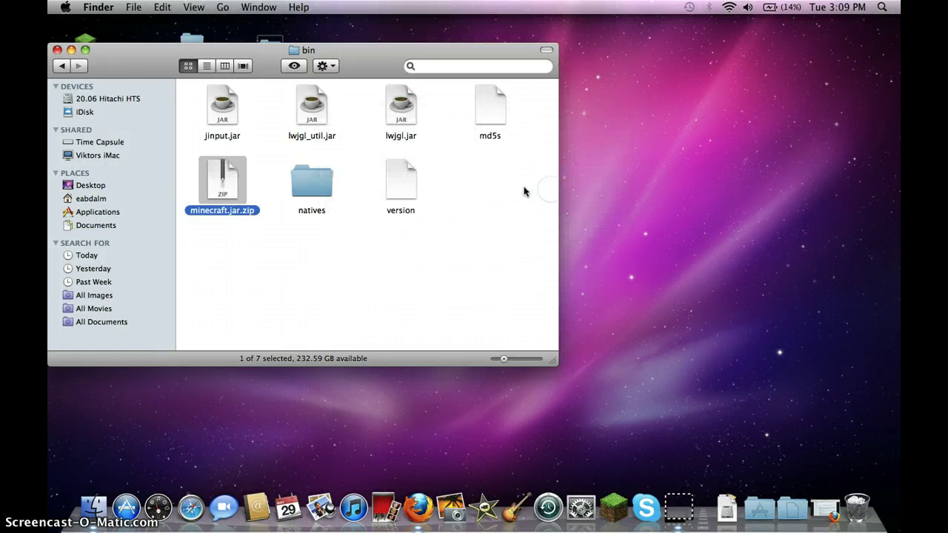
Extract minecraft.jar.zip with Archive Utility and move the minecraft.jar folder beside version
{"action": "right_click", "coordinate": [234, 187]}
{"action": "mouse_move", "coordinate": [271, 203]}
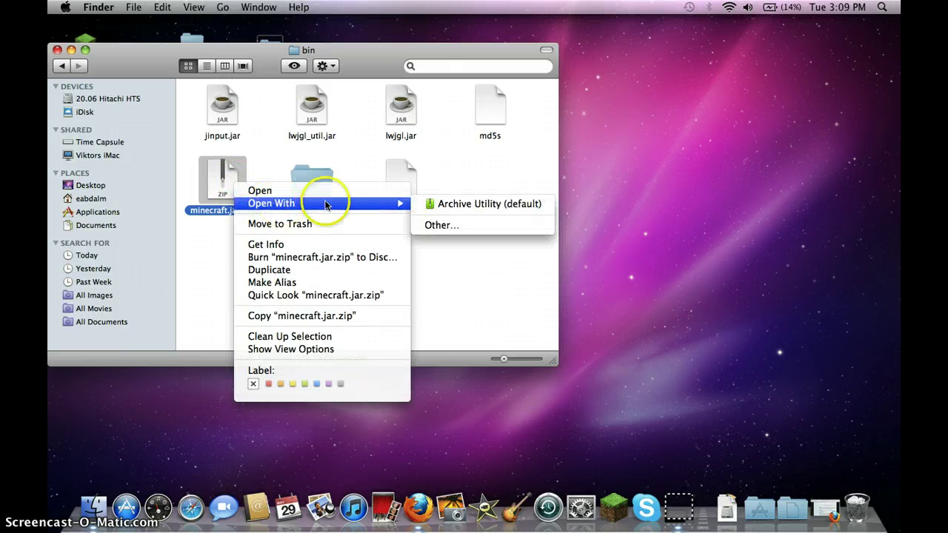
{"action": "left_click", "coordinate": [250, 244]}
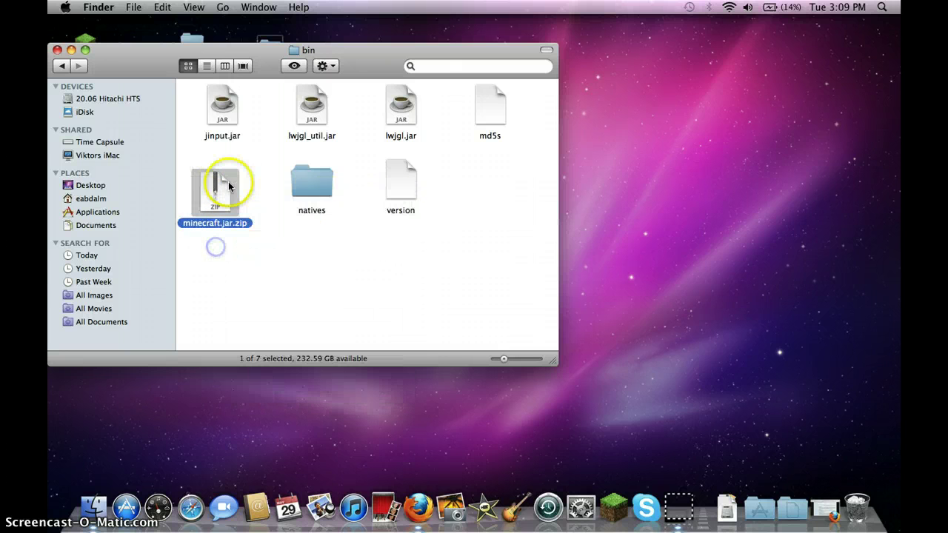
{"action": "right_click", "coordinate": [222, 189]}
{"action": "mouse_move", "coordinate": [260, 205]}
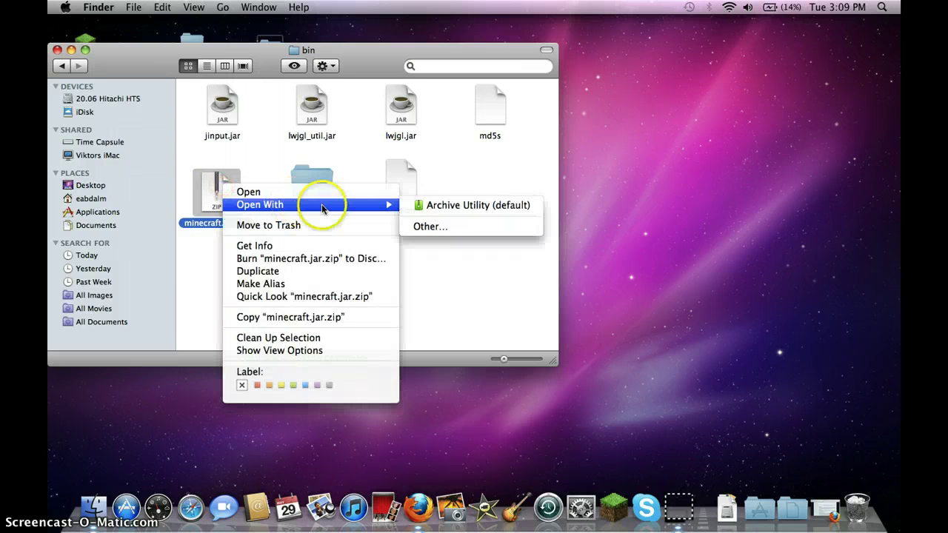
{"action": "left_click", "coordinate": [458, 211]}
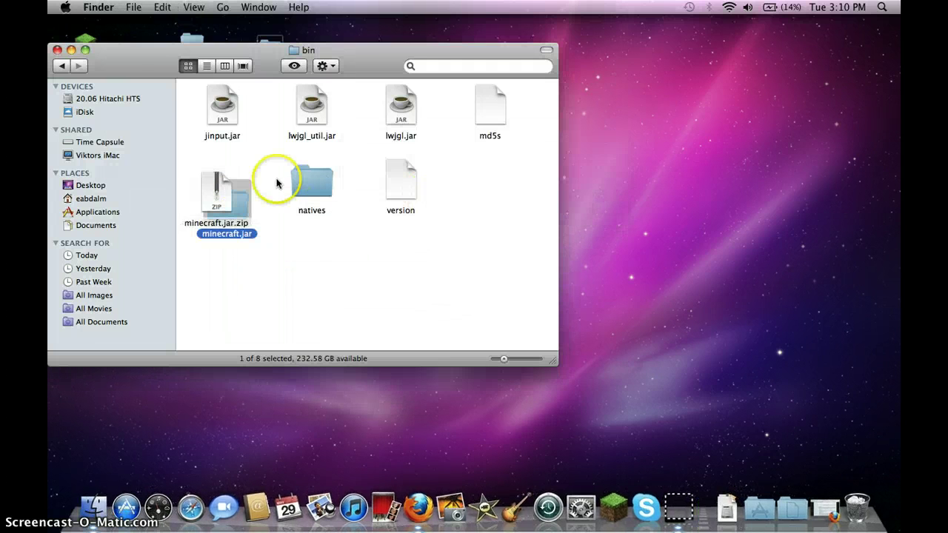
{"action": "left_click_drag", "start_coordinate": [241, 211], "coordinate": [468, 189]}
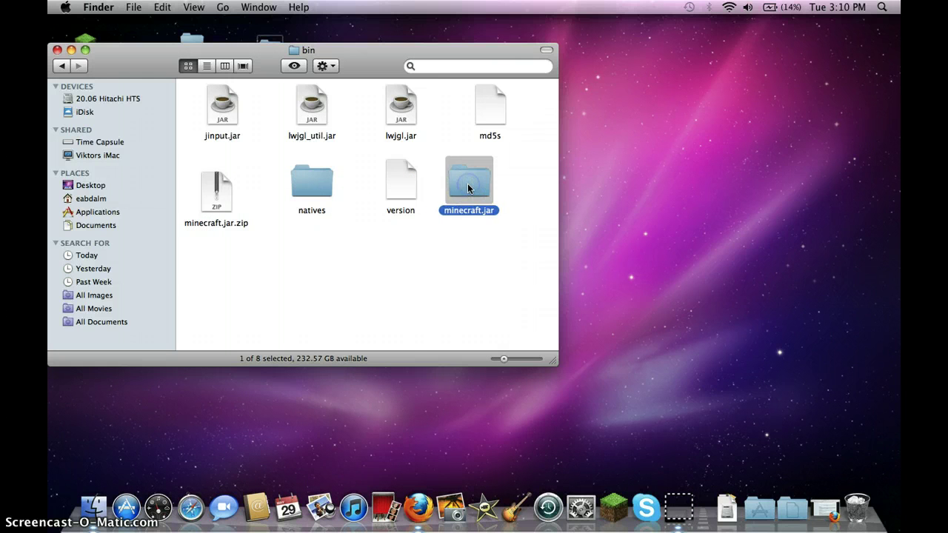
Open the extracted minecraft.jar folder and view its contents as a list
{"action": "double_click", "coordinate": [468, 188]}
{"action": "left_click", "coordinate": [207, 66]}
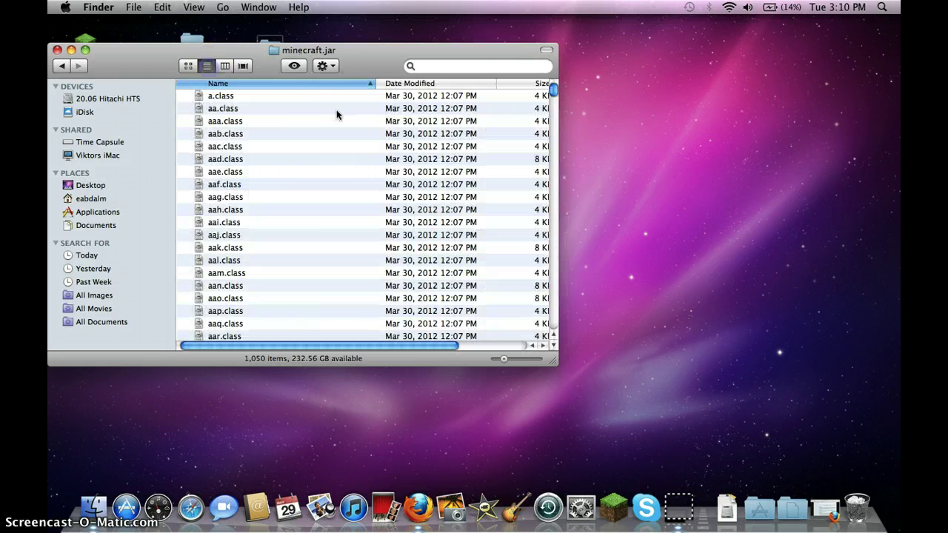
{"action": "scroll", "coordinate": [313, 244], "scroll_direction": "down", "scroll_amount": 5}
{"action": "scroll", "coordinate": [306, 259], "scroll_direction": "down", "scroll_amount": 10}
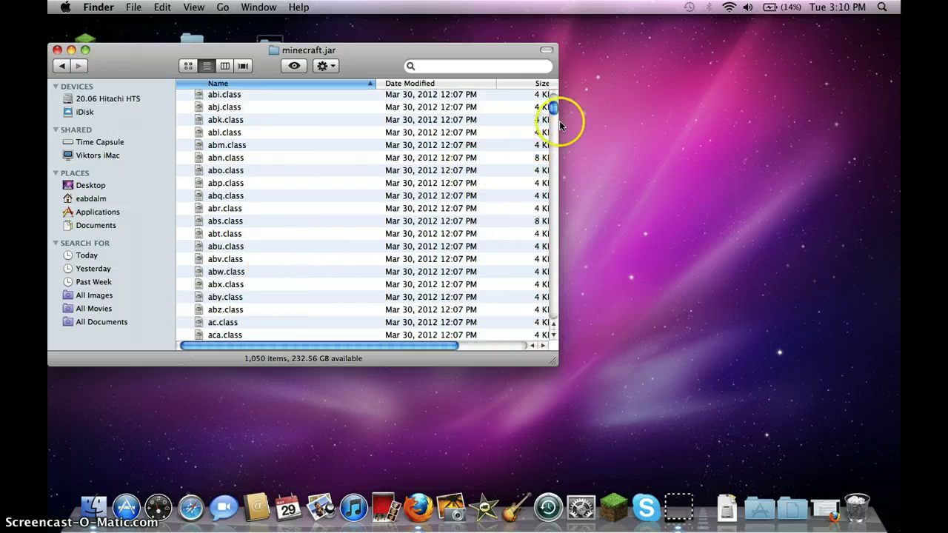
{"action": "left_click_drag", "start_coordinate": [551, 109], "coordinate": [533, 207]}
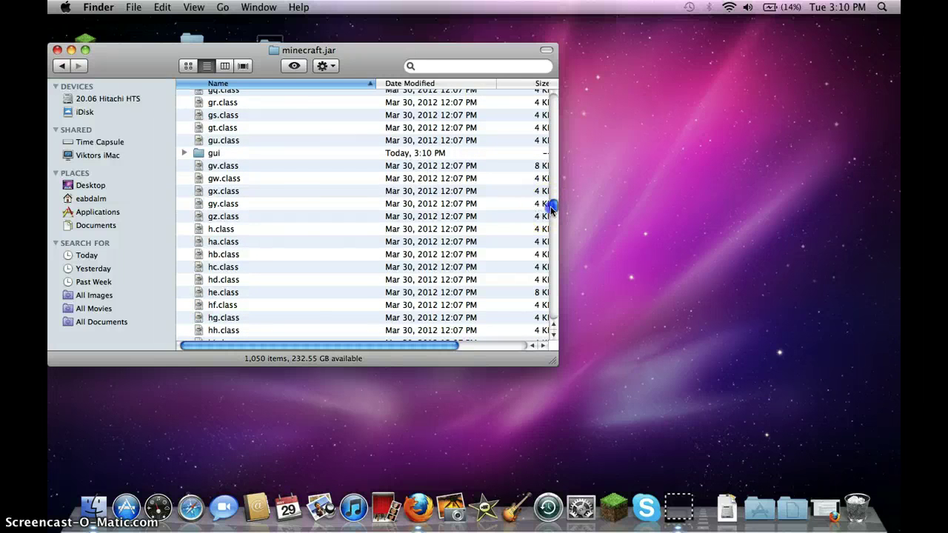
{"action": "mouse_move", "coordinate": [551, 209]}
{"action": "left_mouse_down"}
{"action": "mouse_move", "coordinate": [550, 219]}
{"action": "mouse_move", "coordinate": [444, 254]}
{"action": "mouse_move", "coordinate": [478, 252]}
{"action": "left_mouse_up"}
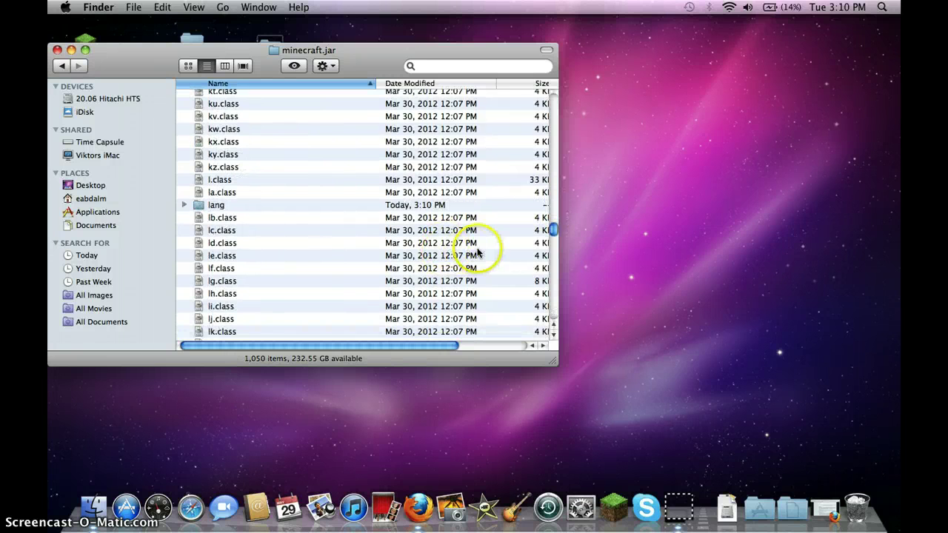
Move the META-INF folder to the Trash, then return to icon view
{"action": "scroll", "coordinate": [477, 253], "scroll_direction": "down", "scroll_amount": 5}
{"action": "scroll", "coordinate": [476, 254], "scroll_direction": "down", "scroll_amount": 5}
{"action": "scroll", "coordinate": [432, 220], "scroll_direction": "down", "scroll_amount": 5}
{"action": "scroll", "coordinate": [455, 222], "scroll_direction": "up", "scroll_amount": 1}
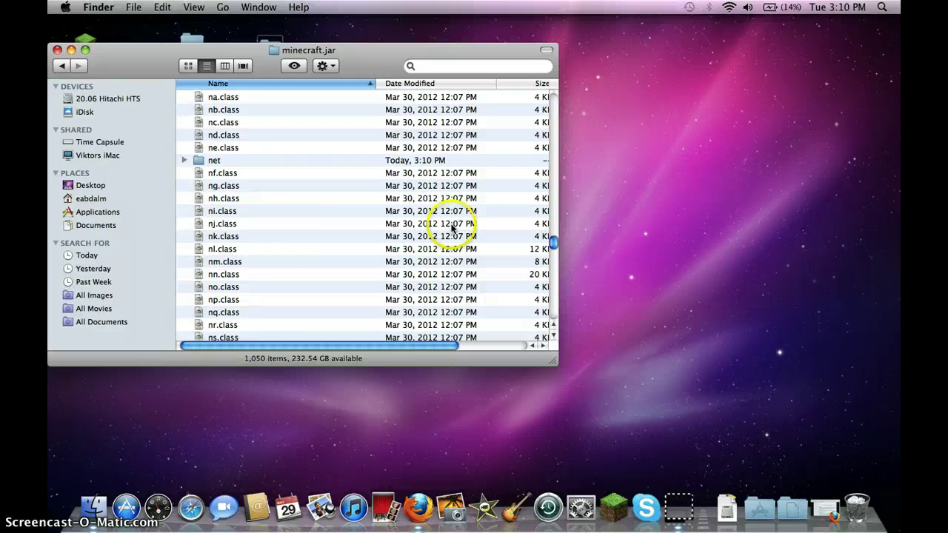
{"action": "scroll", "coordinate": [451, 227], "scroll_direction": "down", "scroll_amount": 2}
{"action": "scroll", "coordinate": [452, 227], "scroll_direction": "down", "scroll_amount": 2}
{"action": "scroll", "coordinate": [451, 227], "scroll_direction": "up", "scroll_amount": 6}
{"action": "scroll", "coordinate": [452, 227], "scroll_direction": "up", "scroll_amount": 5}
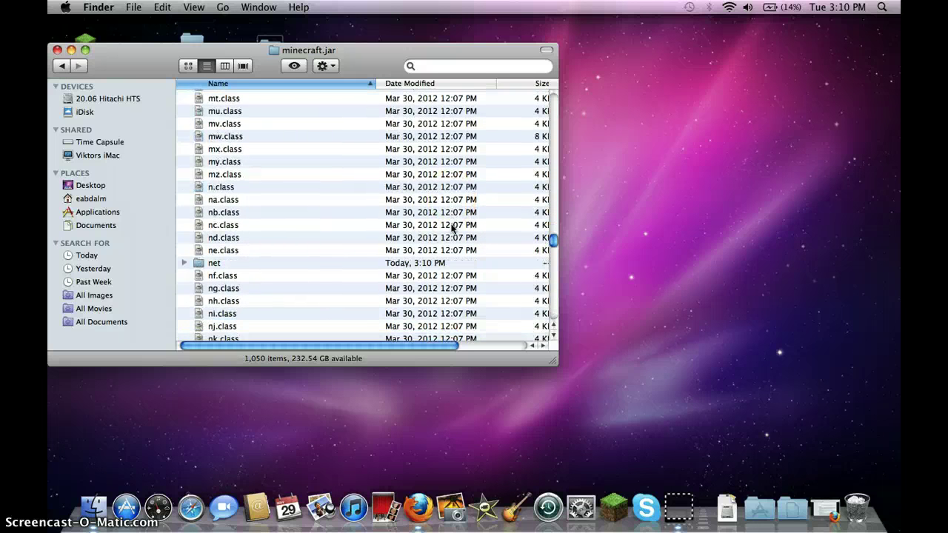
{"action": "scroll", "coordinate": [451, 227], "scroll_direction": "up", "scroll_amount": 5}
{"action": "scroll", "coordinate": [452, 227], "scroll_direction": "up", "scroll_amount": 2}
{"action": "scroll", "coordinate": [451, 227], "scroll_direction": "up", "scroll_amount": 1}
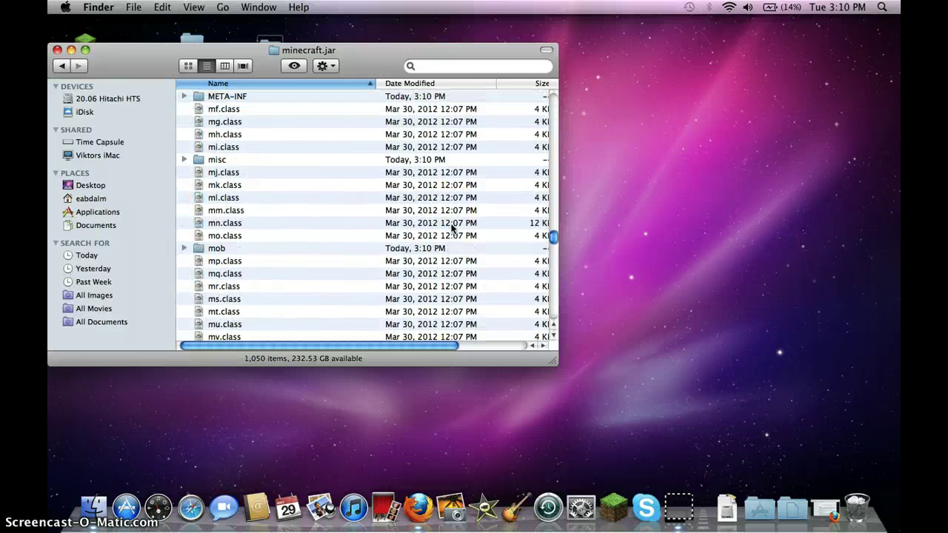
{"action": "scroll", "coordinate": [452, 228], "scroll_direction": "up", "scroll_amount": 1}
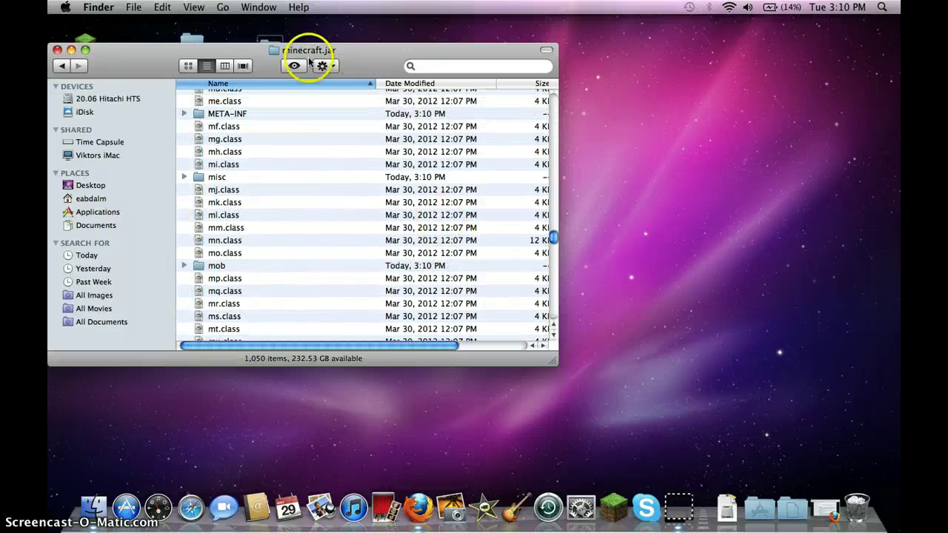
{"action": "right_click", "coordinate": [295, 116]}
{"action": "left_click", "coordinate": [356, 140]}
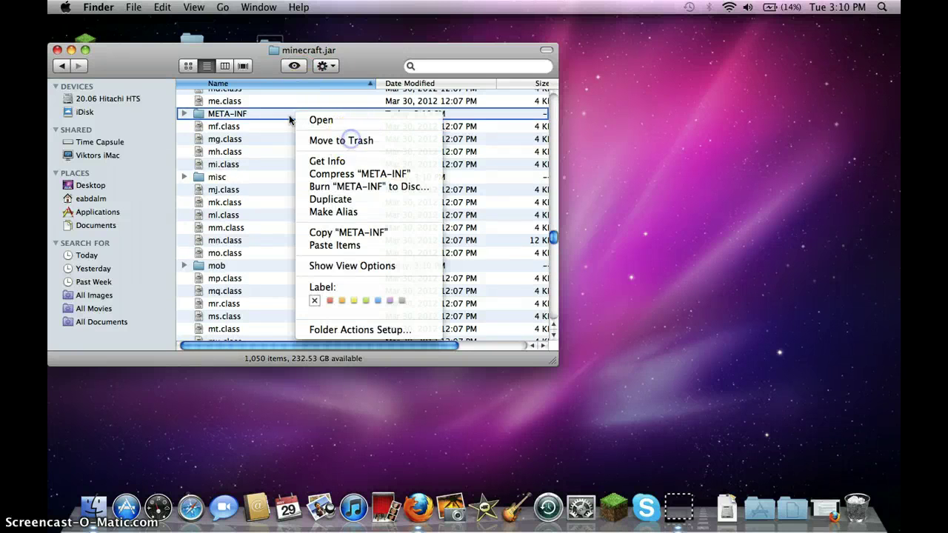
{"action": "left_click", "coordinate": [189, 66]}
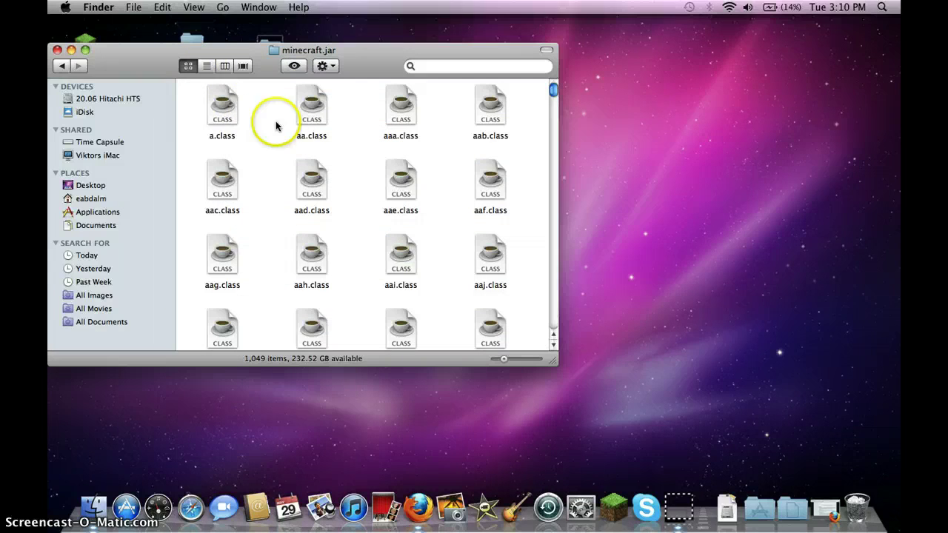
Paste the copied ModLoader files into minecraft.jar, replacing all duplicates via Apply to All
{"action": "right_click", "coordinate": [254, 122]}
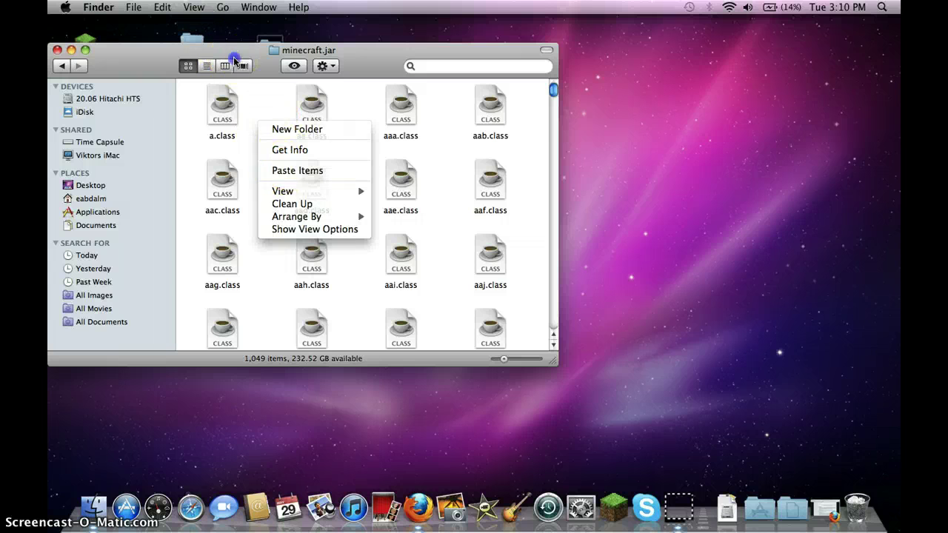
{"action": "left_click", "coordinate": [281, 143]}
{"action": "left_click_drag", "start_coordinate": [250, 59], "coordinate": [287, 175]}
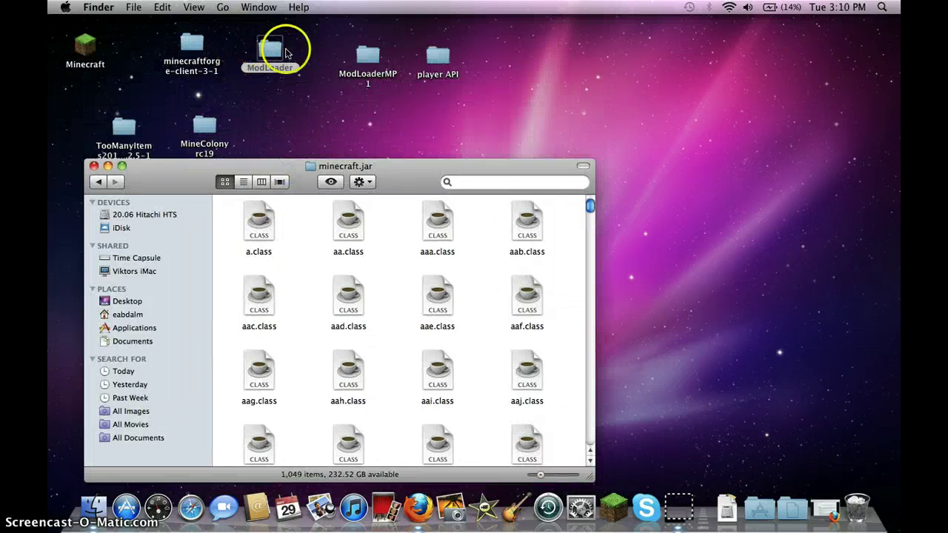
{"action": "right_click", "coordinate": [285, 212]}
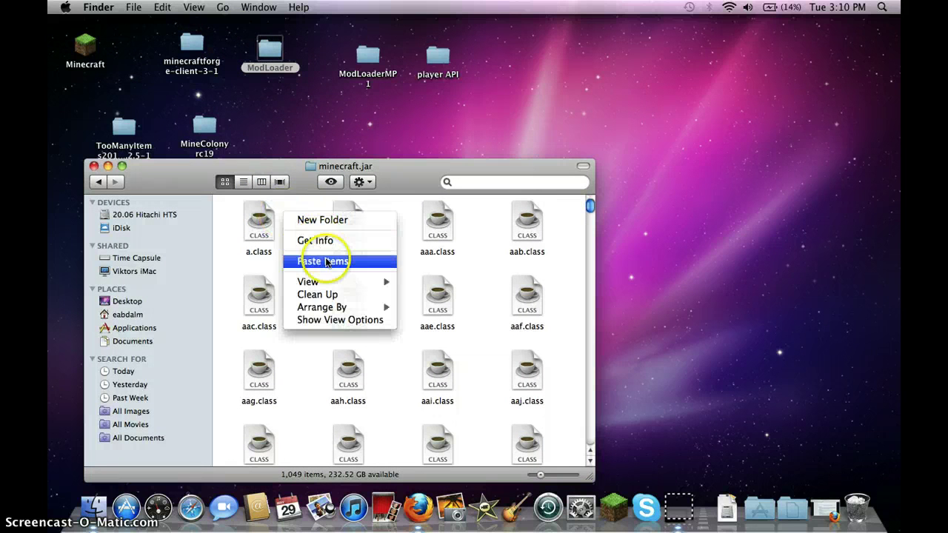
{"action": "left_click", "coordinate": [323, 261]}
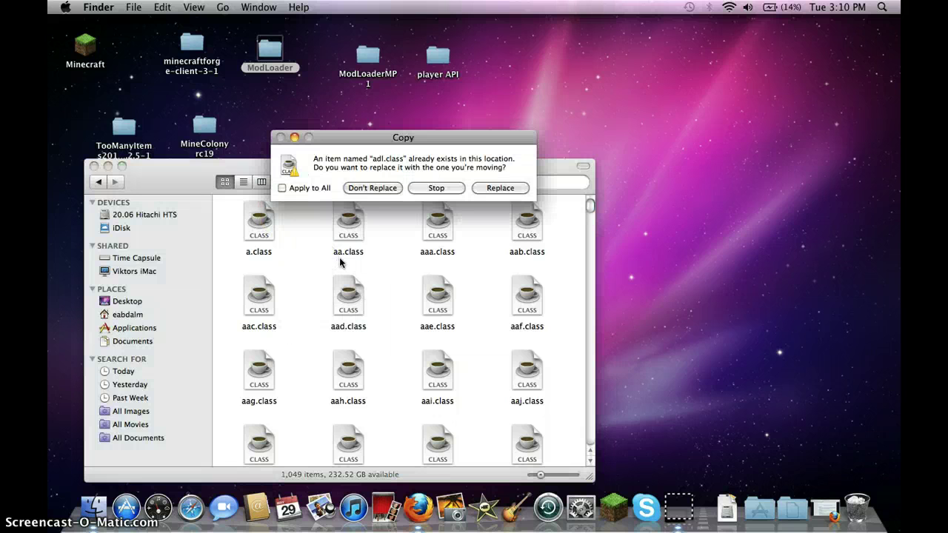
{"action": "left_click", "coordinate": [282, 188]}
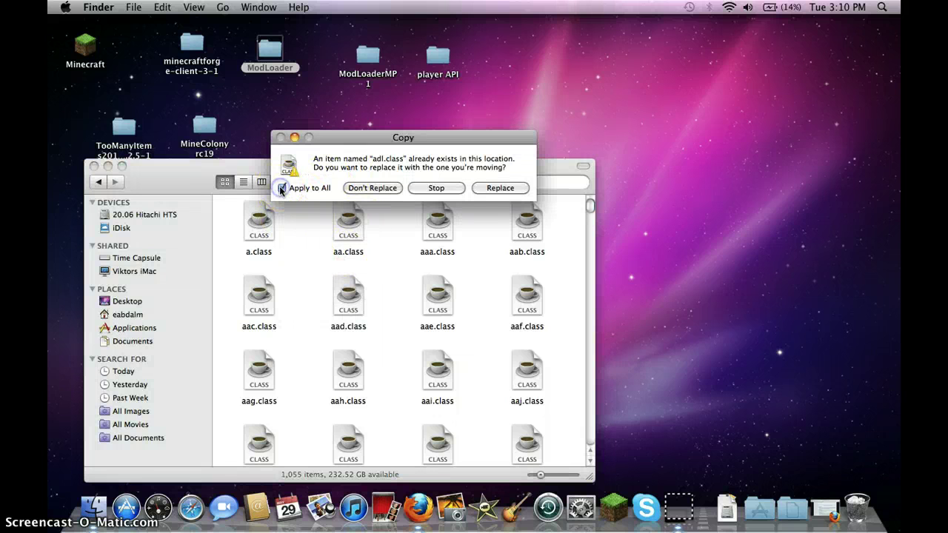
{"action": "left_click", "coordinate": [500, 188]}
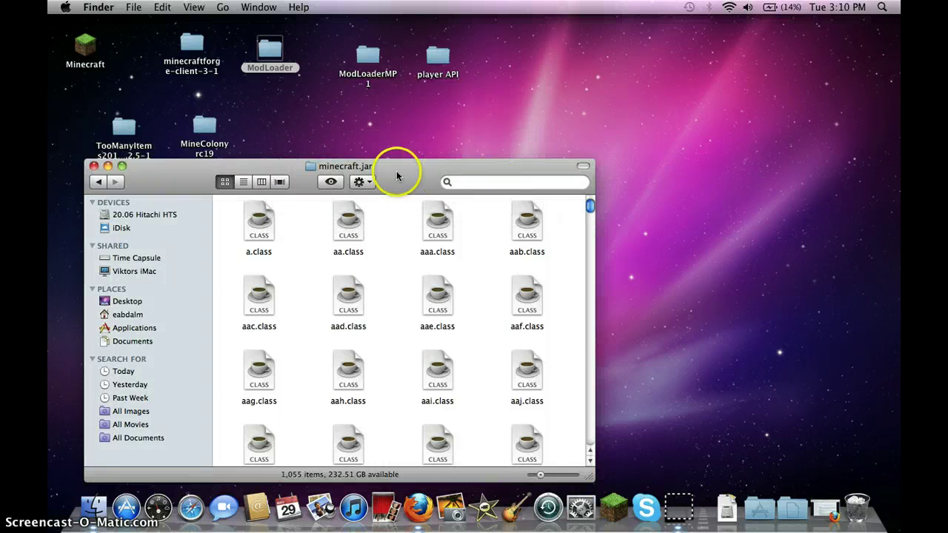
{"action": "left_click_drag", "start_coordinate": [395, 172], "coordinate": [507, 153]}
Open the desktop TooManyItems folder and copy all 22 of its files
{"action": "left_click", "coordinate": [205, 147]}
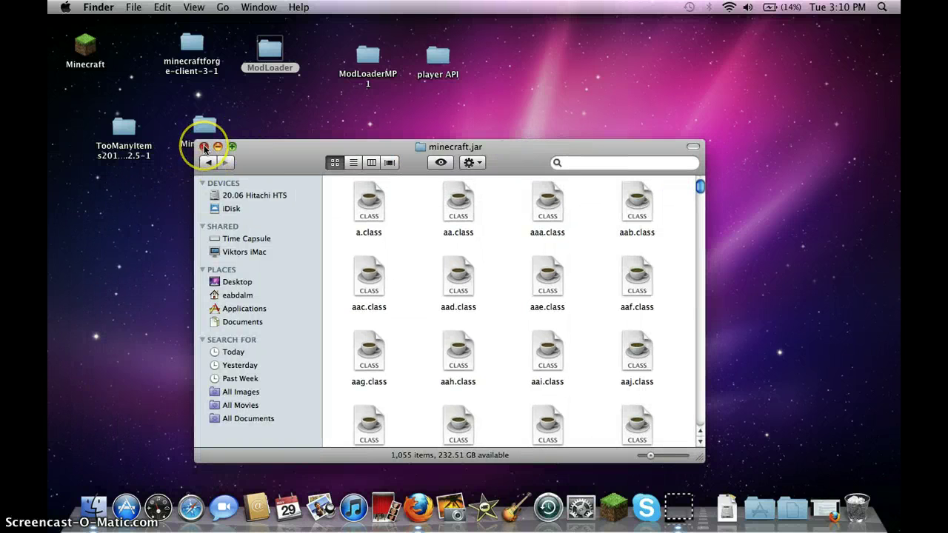
{"action": "mouse_move", "coordinate": [265, 150]}
{"action": "left_mouse_down"}
{"action": "mouse_move", "coordinate": [271, 191]}
{"action": "mouse_move", "coordinate": [329, 141]}
{"action": "left_mouse_up"}
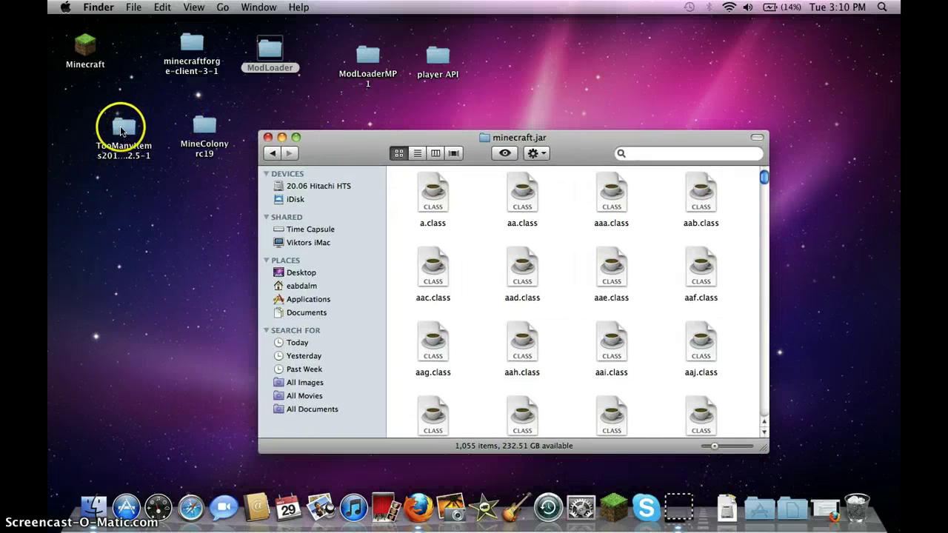
{"action": "left_click", "coordinate": [118, 135]}
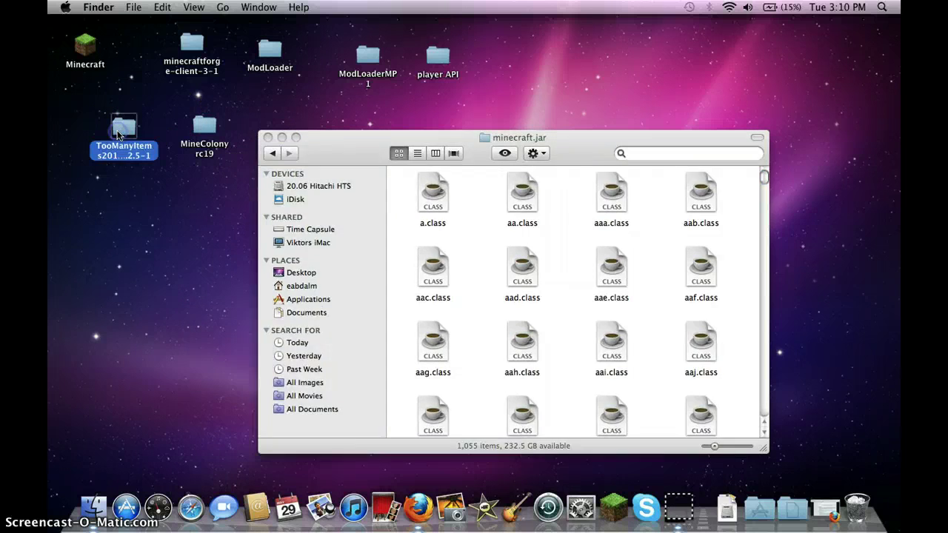
{"action": "double_click", "coordinate": [117, 134]}
{"action": "mouse_move", "coordinate": [374, 138]}
{"action": "left_mouse_down"}
{"action": "mouse_move", "coordinate": [195, 231]}
{"action": "mouse_move", "coordinate": [115, 218]}
{"action": "left_mouse_up"}
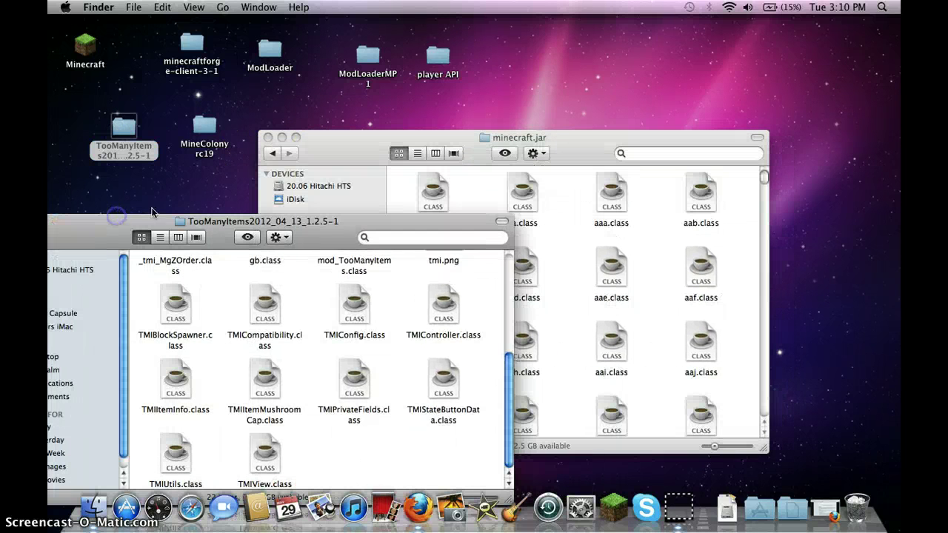
{"action": "left_click_drag", "start_coordinate": [378, 143], "coordinate": [590, 31]}
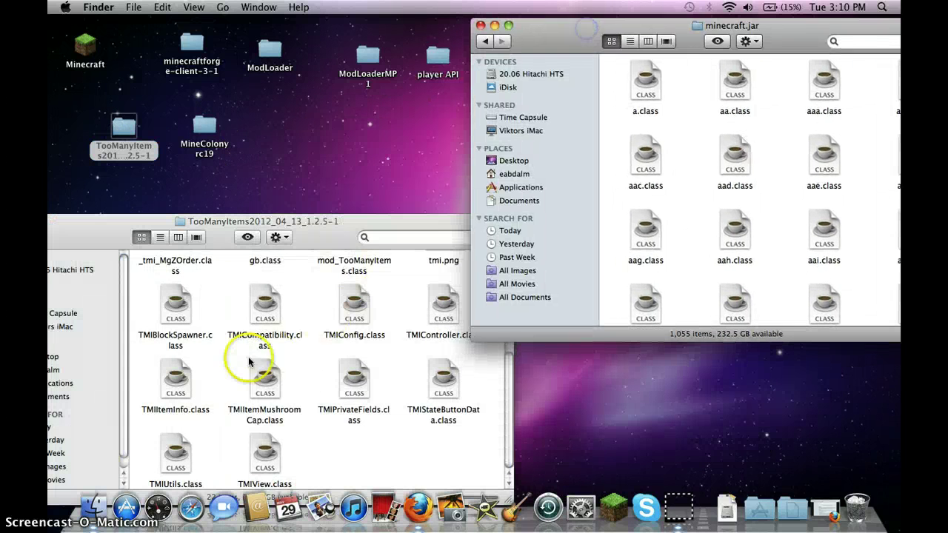
{"action": "scroll", "coordinate": [297, 325], "scroll_direction": "up", "scroll_amount": 5}
{"action": "mouse_move", "coordinate": [142, 286]}
{"action": "left_mouse_down"}
{"action": "mouse_move", "coordinate": [497, 294]}
{"action": "mouse_move", "coordinate": [494, 490]}
{"action": "left_mouse_up"}
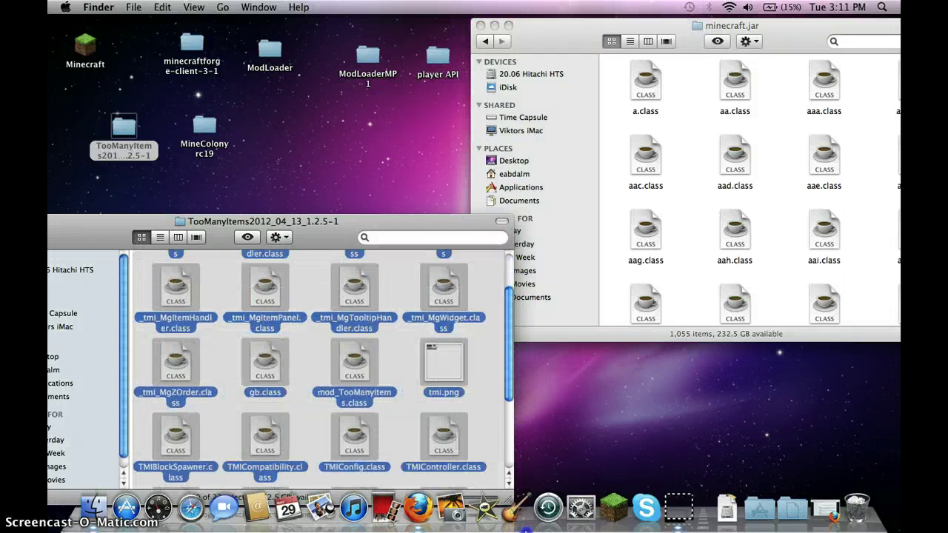
{"action": "right_click", "coordinate": [441, 378]}
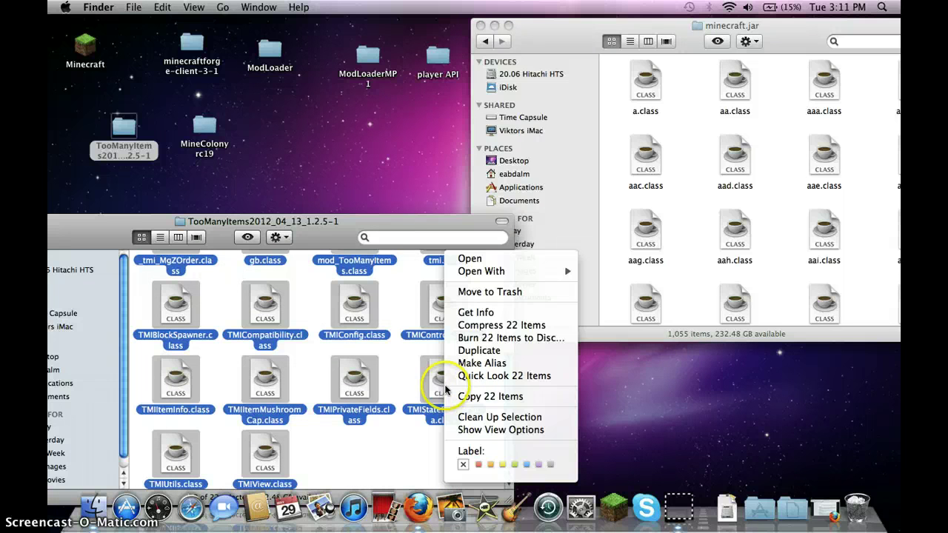
{"action": "left_click", "coordinate": [475, 397]}
Paste the TooManyItems files into minecraft.jar, replacing duplicates, and close the TooManyItems window
{"action": "right_click", "coordinate": [693, 221]}
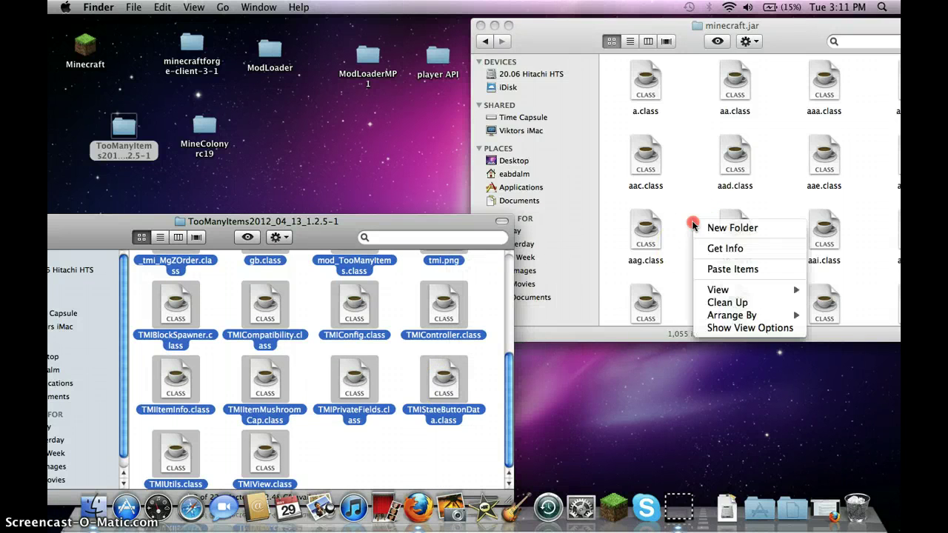
{"action": "left_click", "coordinate": [725, 269]}
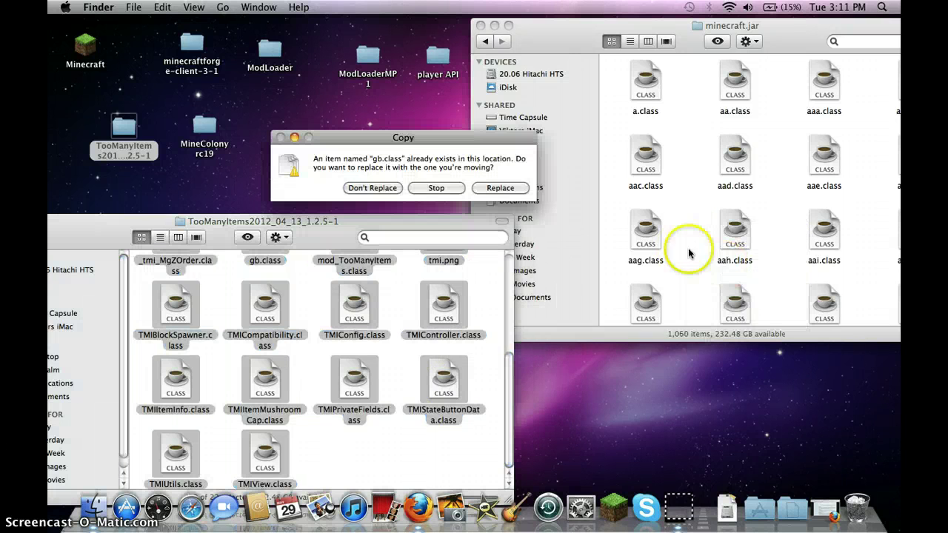
{"action": "left_click", "coordinate": [498, 189]}
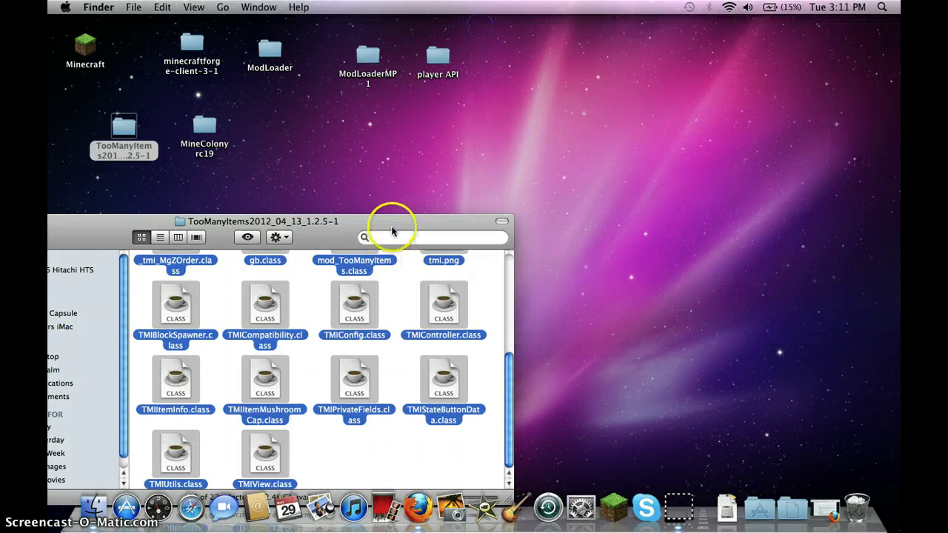
{"action": "left_click_drag", "start_coordinate": [391, 222], "coordinate": [533, 145]}
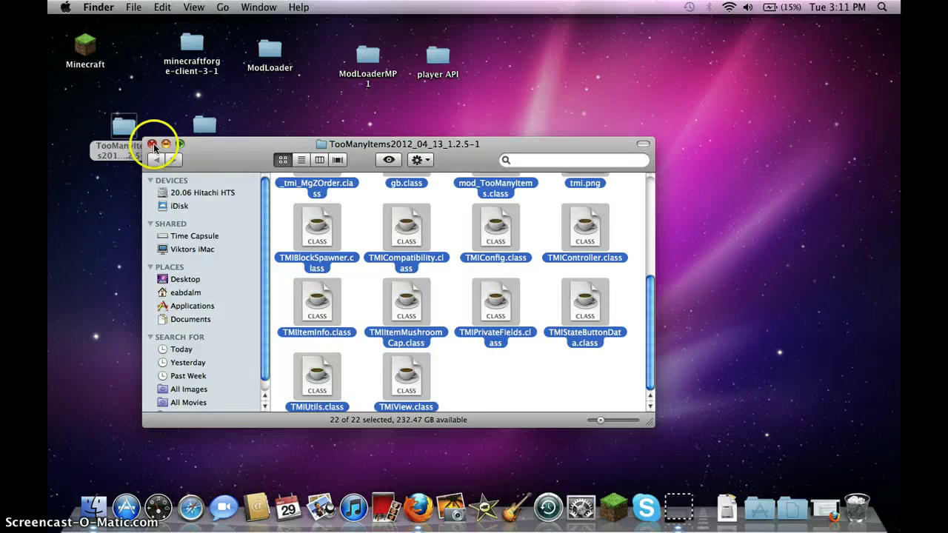
{"action": "left_click", "coordinate": [152, 144]}
Launch Minecraft, log in, and load the Obeecool singleplayer world
{"action": "double_click", "coordinate": [84, 53]}
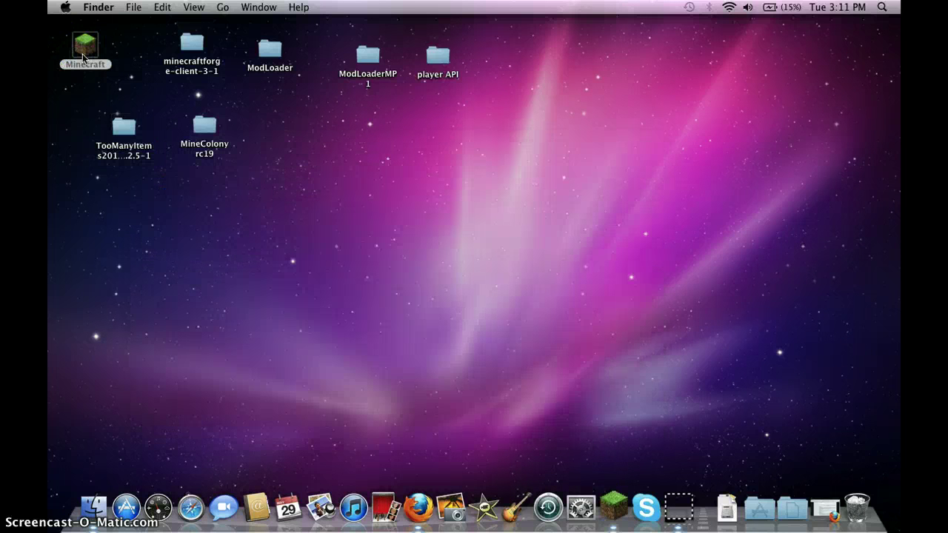
{"action": "left_click", "coordinate": [86, 59]}
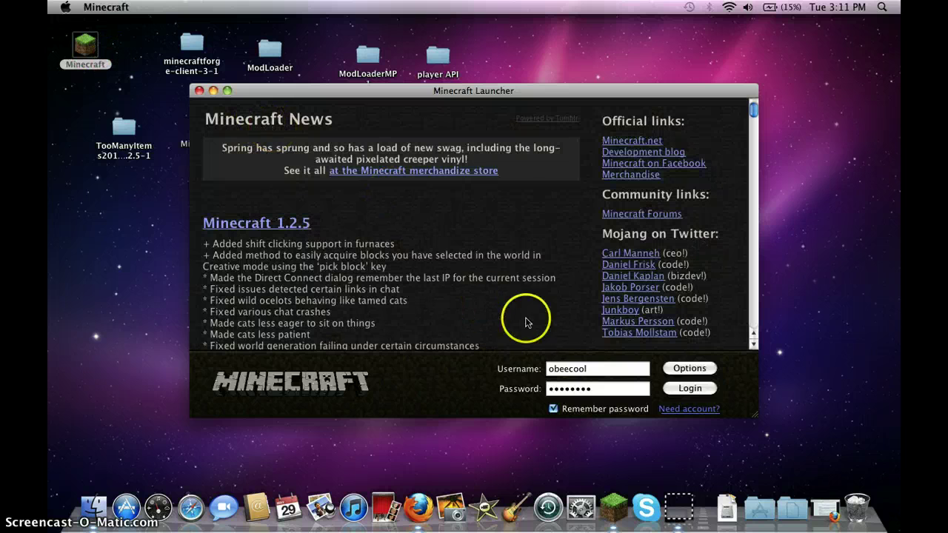
{"action": "left_click", "coordinate": [675, 391]}
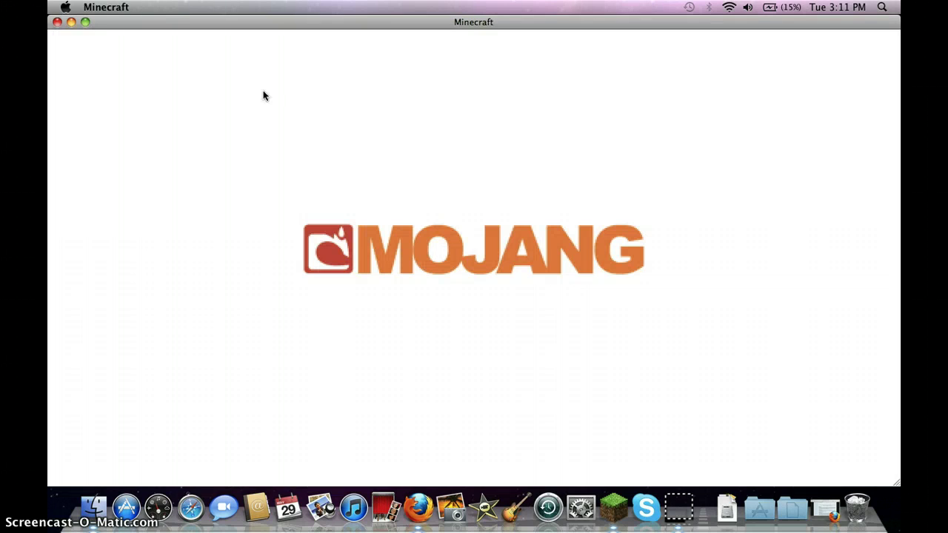
{"action": "left_click", "coordinate": [318, 111]}
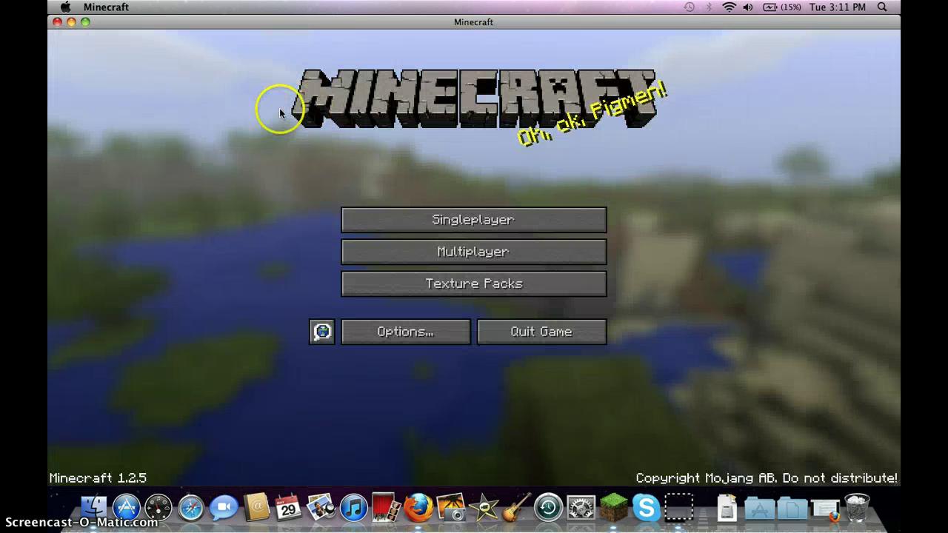
{"action": "left_click", "coordinate": [405, 179]}
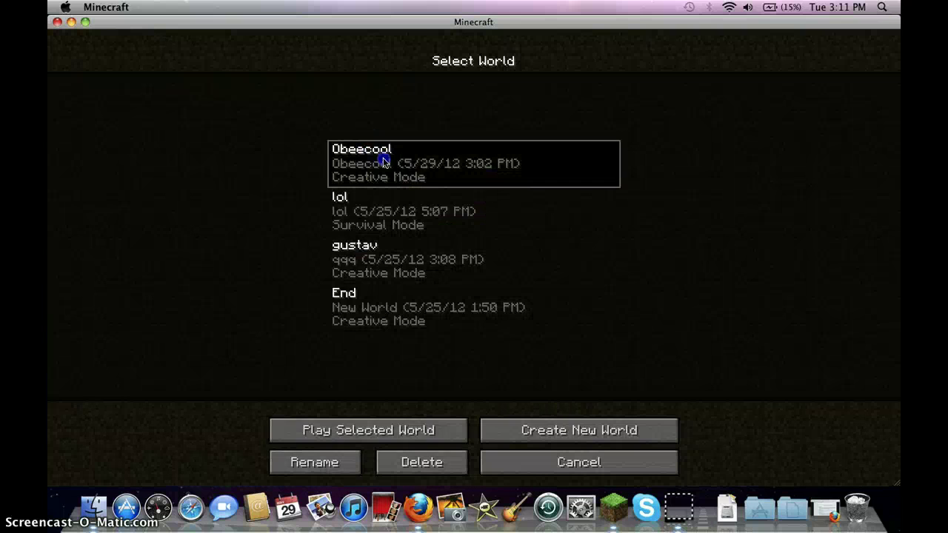
{"action": "double_click", "coordinate": [381, 159]}
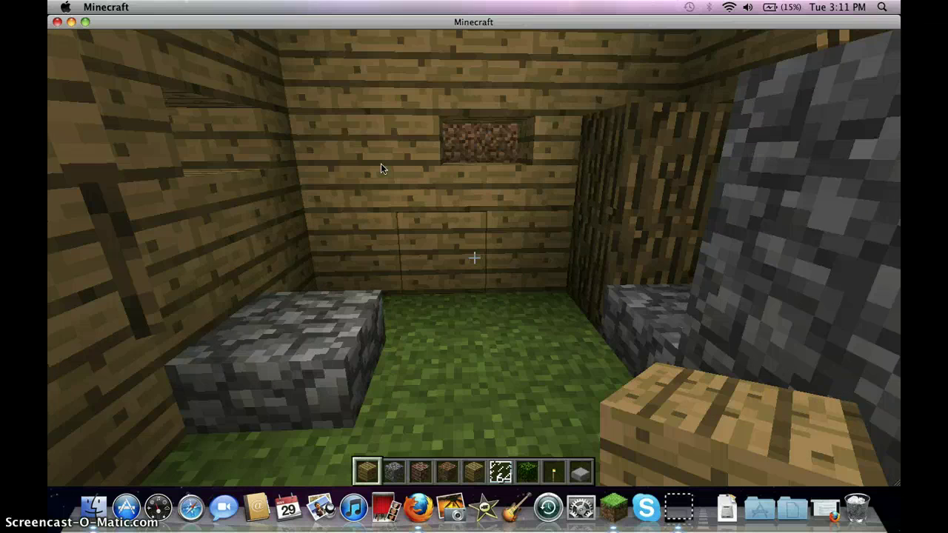
Check the TooManyItems inventory overlay, then save the world and quit the game
{"action": "left_click", "coordinate": [474, 254]}
{"action": "key", "text": "e"}
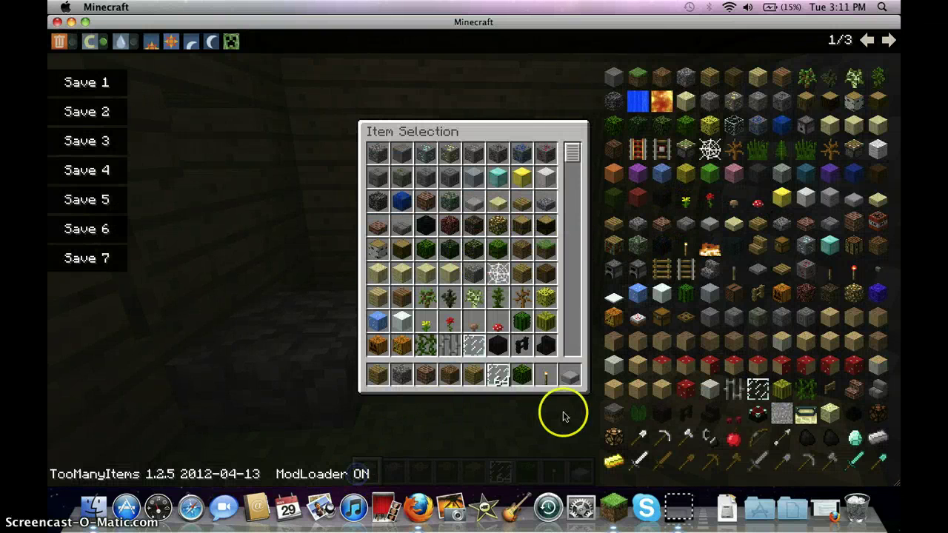
{"action": "key", "text": "e"}
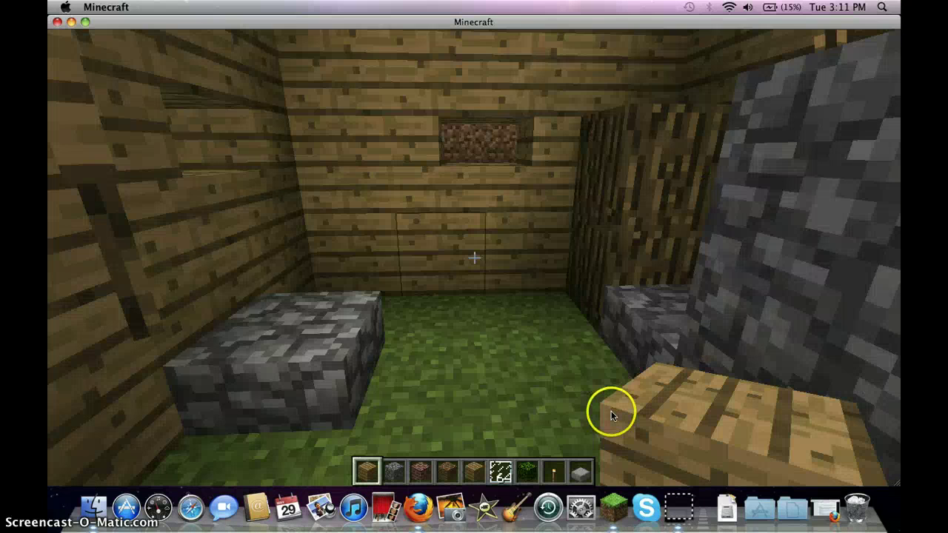
{"action": "key", "text": "Escape"}
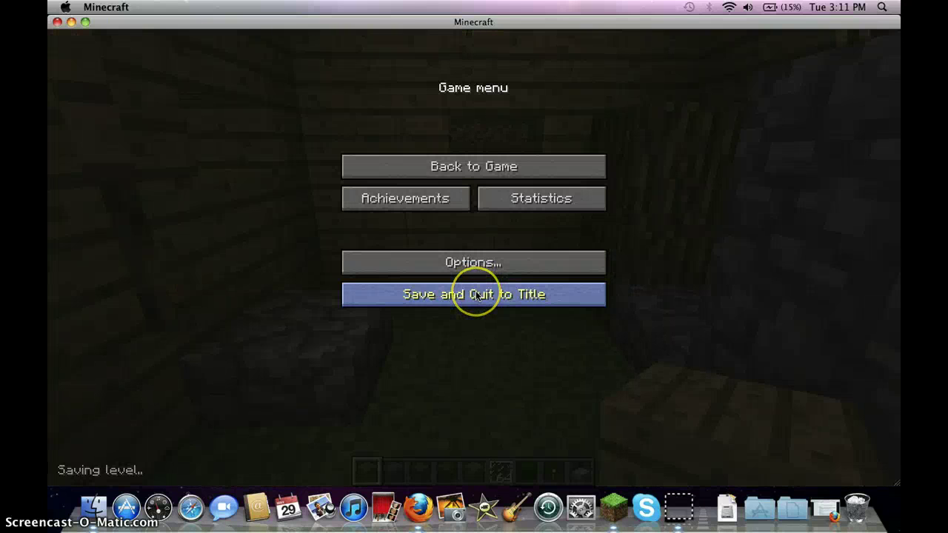
{"action": "left_click", "coordinate": [478, 295]}
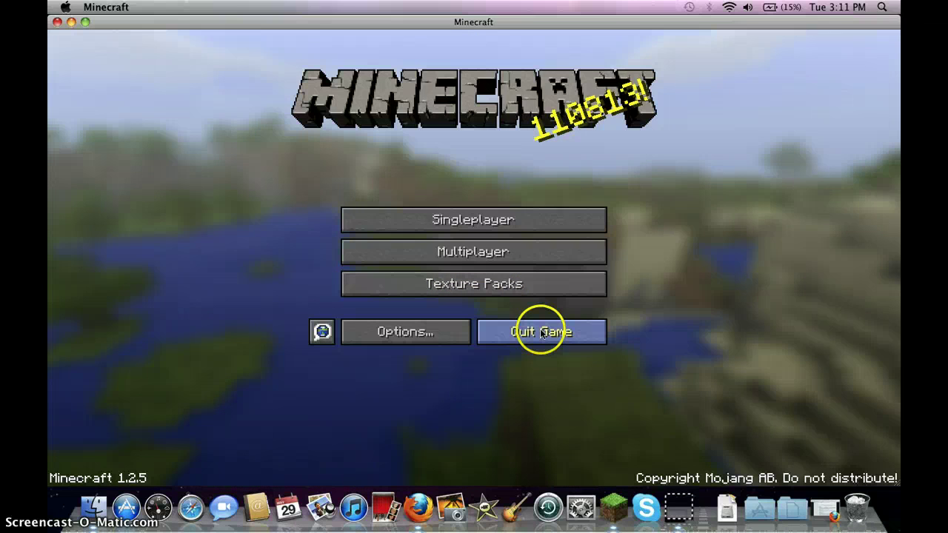
{"action": "left_click", "coordinate": [537, 337]}
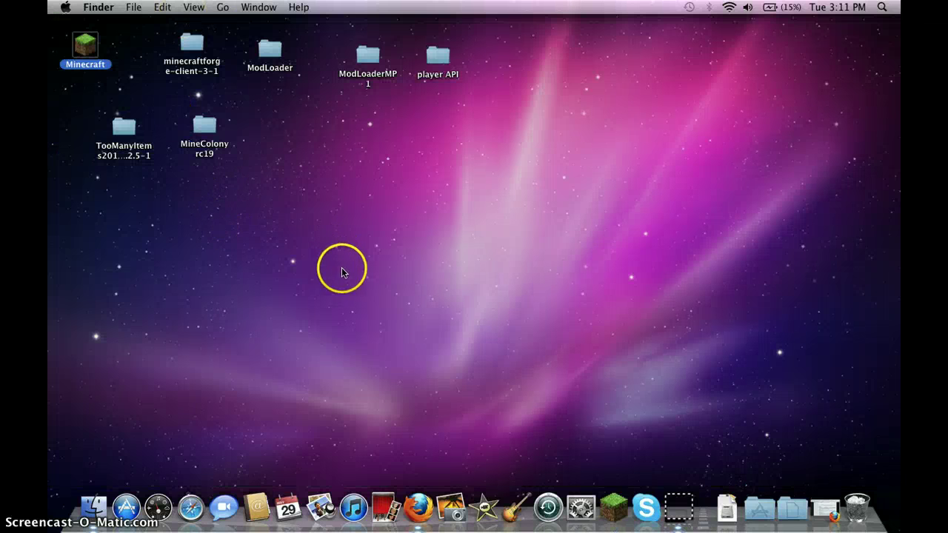